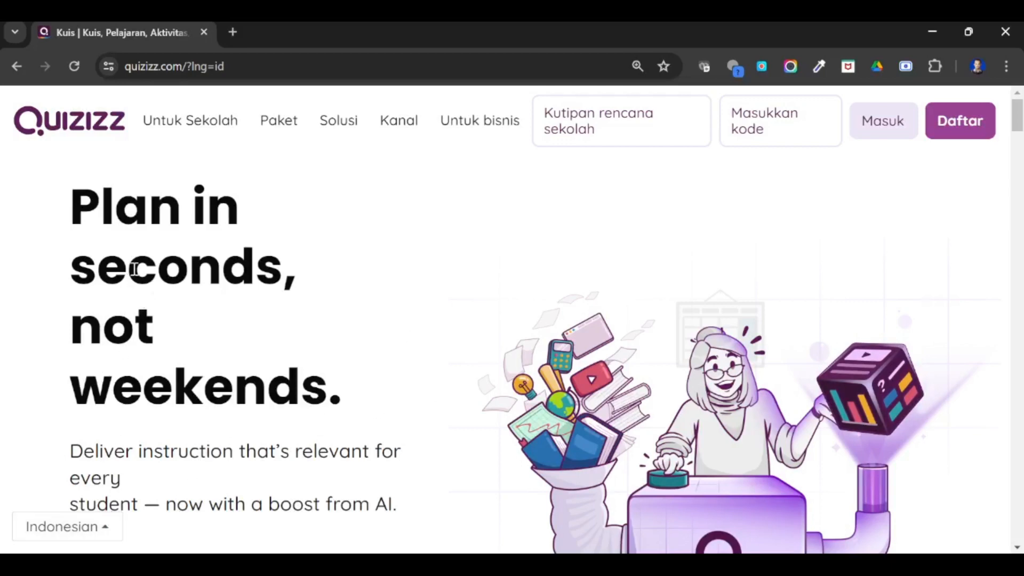
- Sign up for Quizizz through Google, choosing the account with the academic e-mail address
left_click(96, 537)
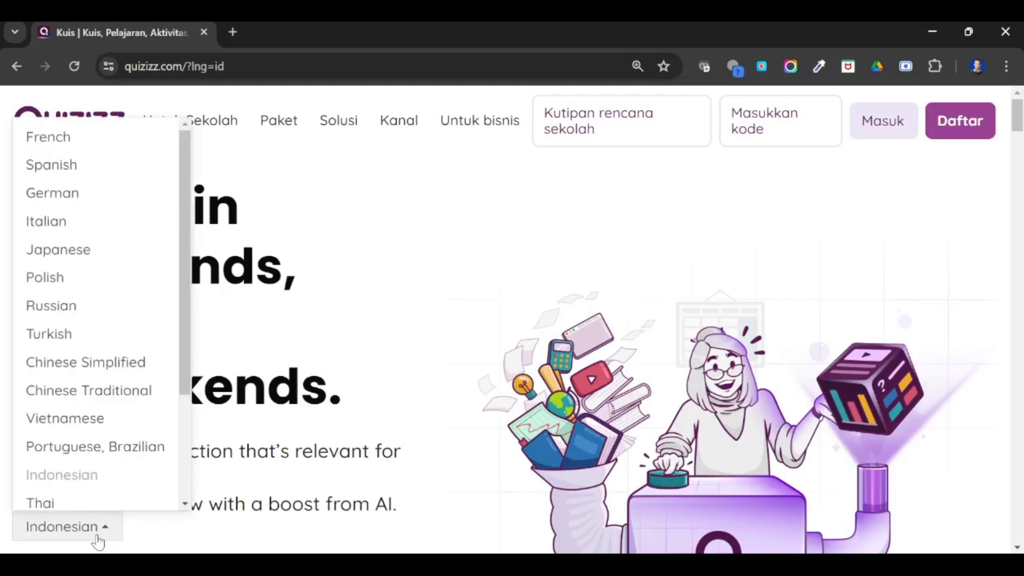
left_click(96, 537)
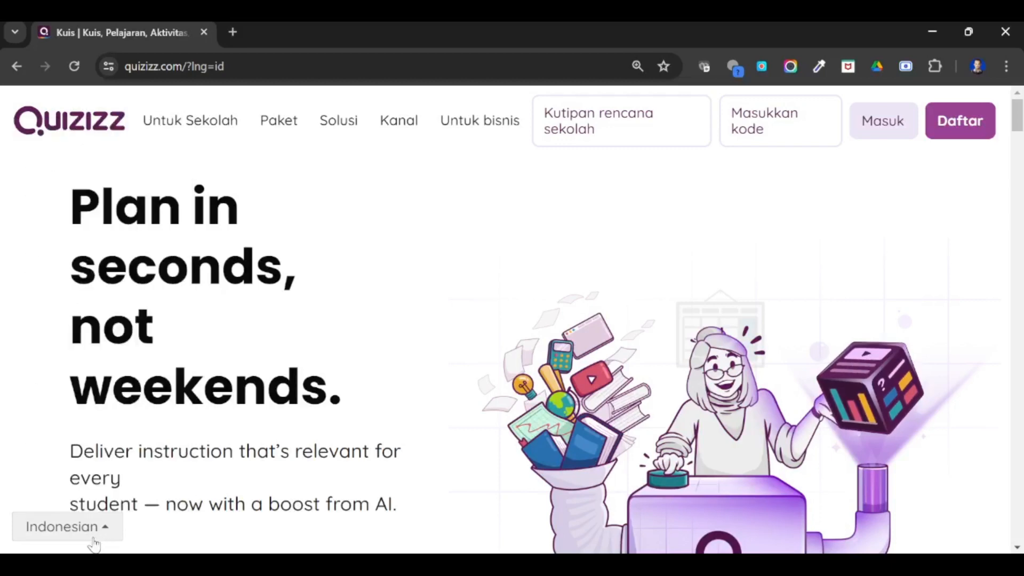
left_click(950, 138)
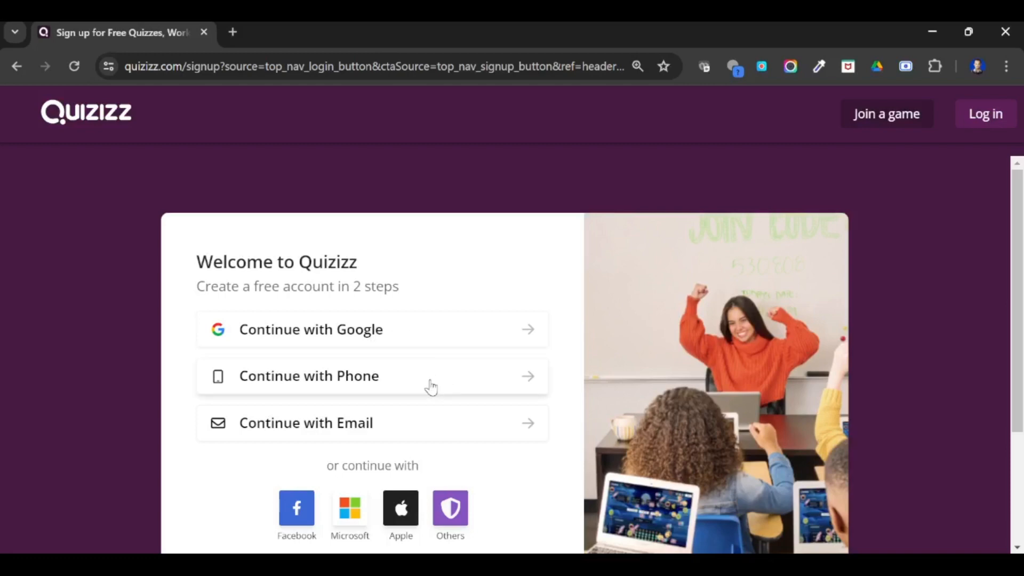
left_click(454, 335)
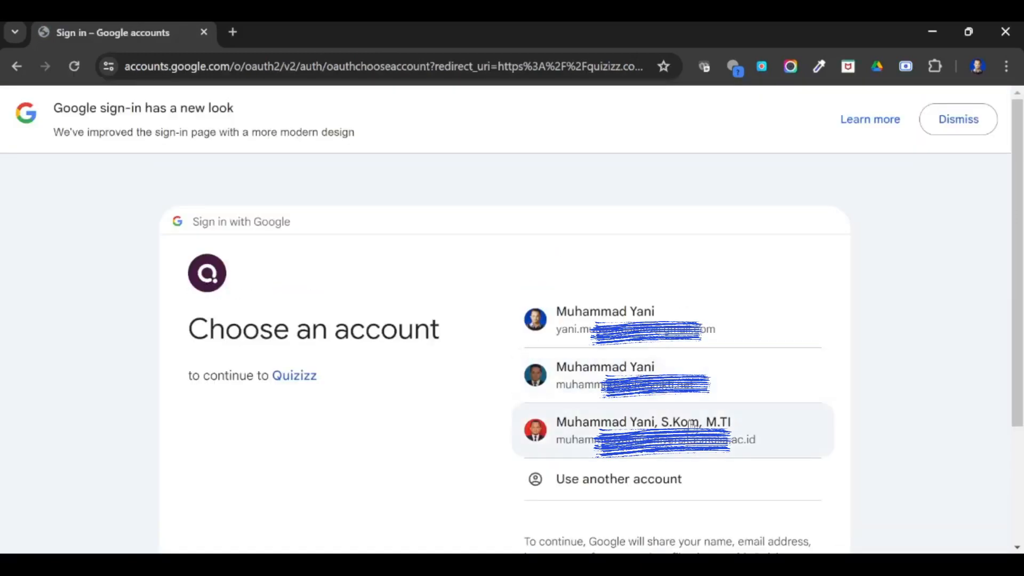
left_click(693, 424)
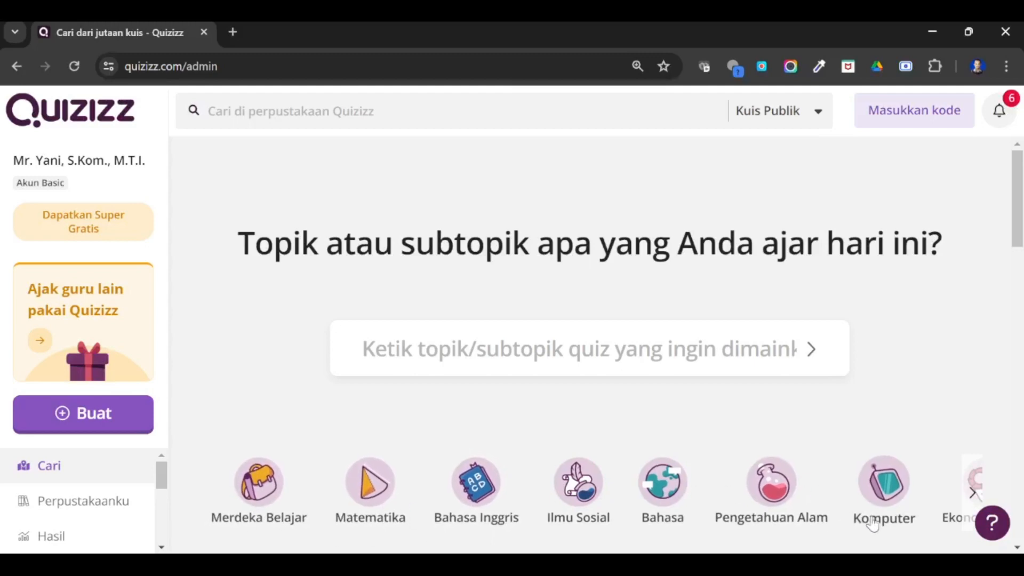
- Search the public quiz library for the recent topic "pengantar komputer"
left_click(424, 353)
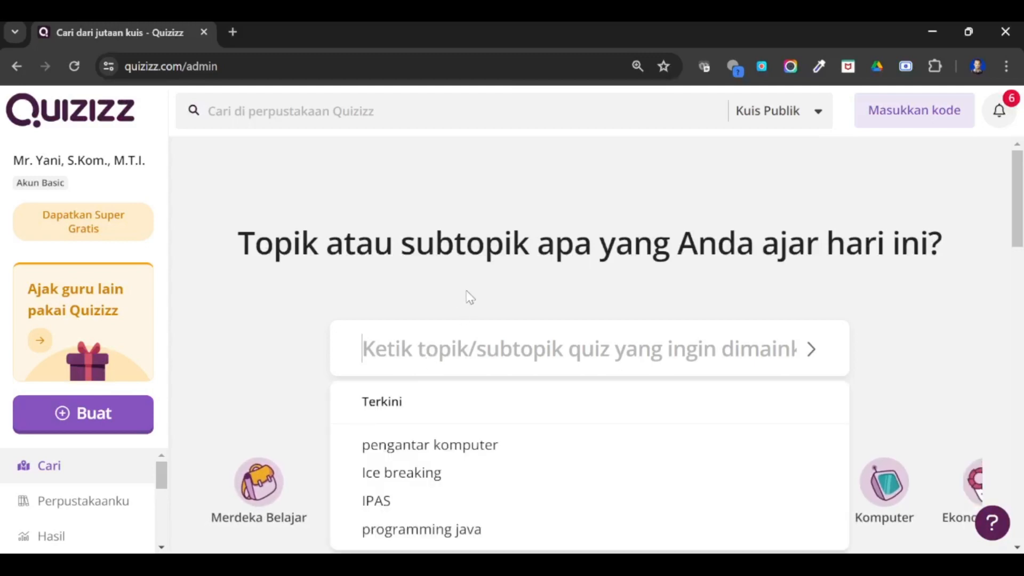
left_click(470, 297)
left_click(450, 360)
left_click(467, 446)
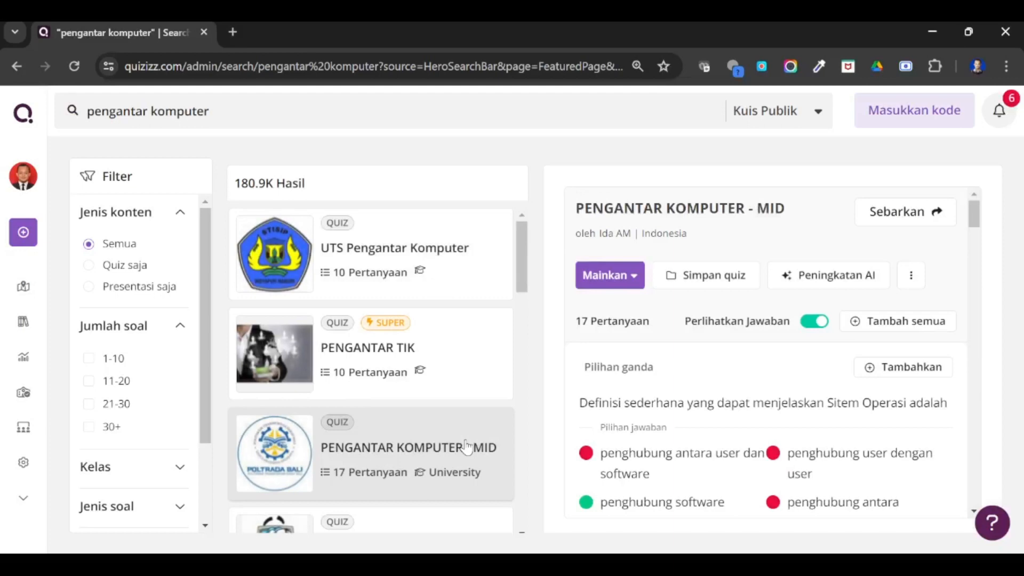
- Filter the search results to quizzes only (Quiz saja) with 1-10 questions
left_click(368, 348)
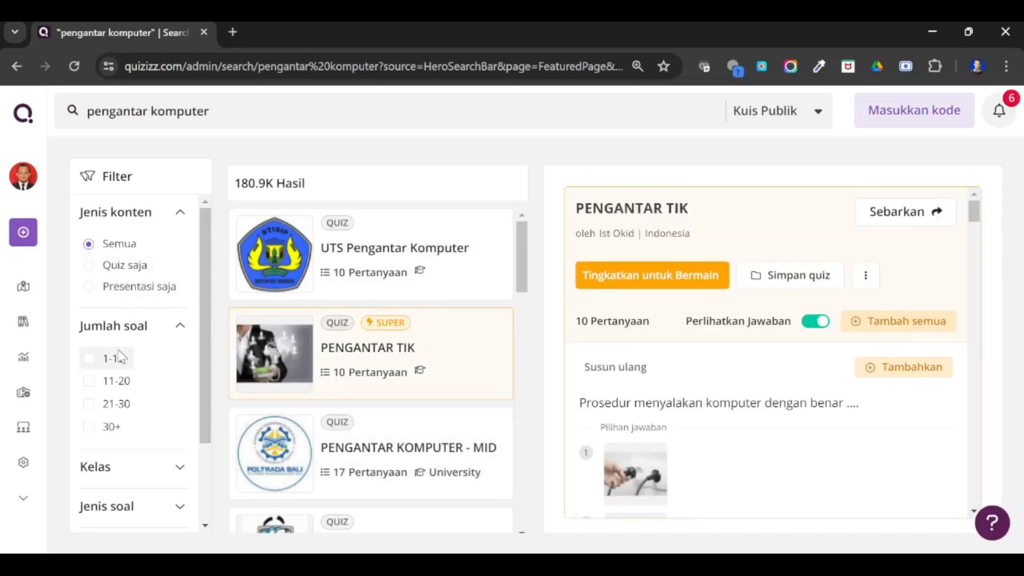
left_click(98, 272)
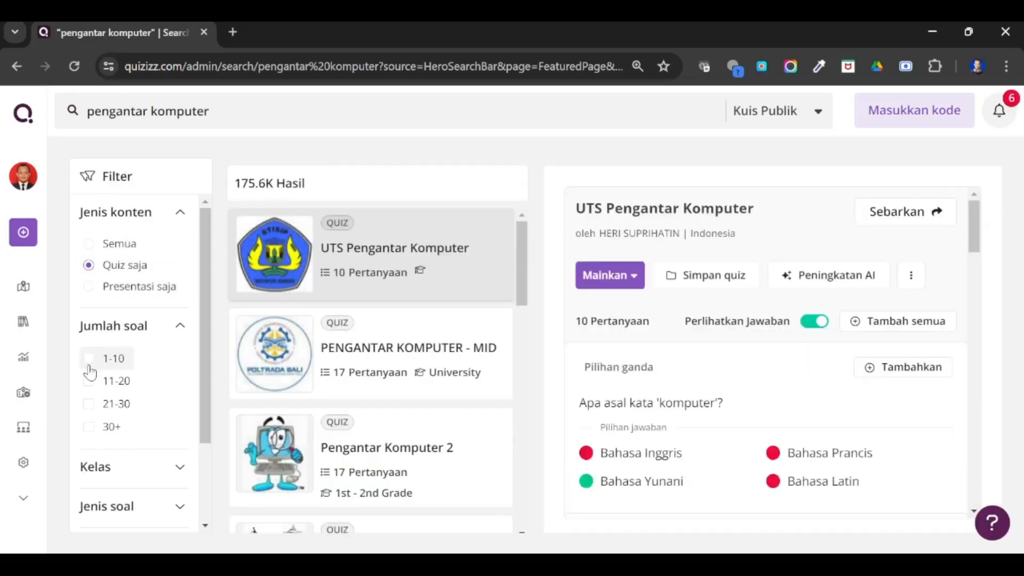
left_click(89, 367)
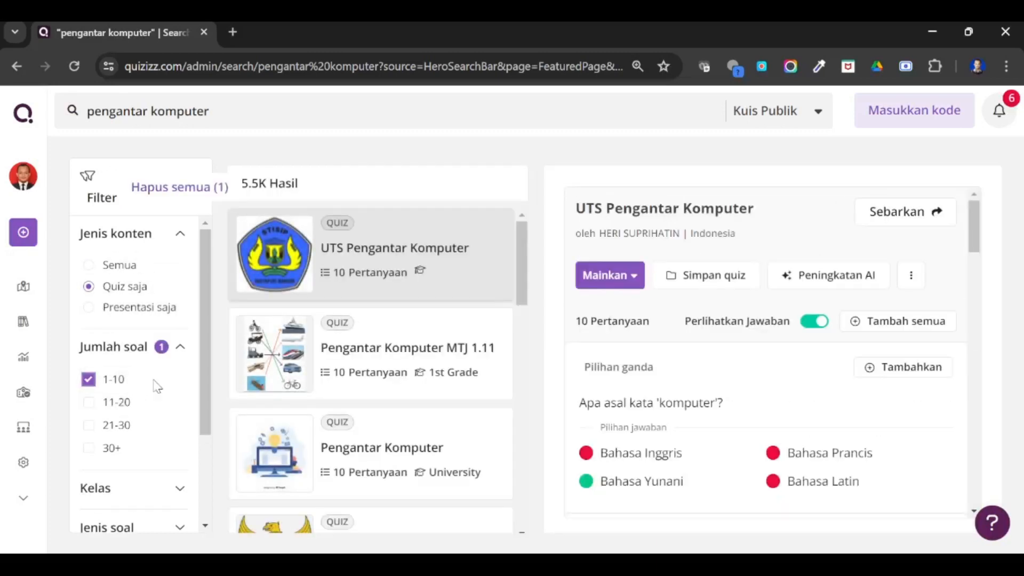
- Browse the filtered quiz results and preview their questions to find a suitable quiz
left_click(253, 389)
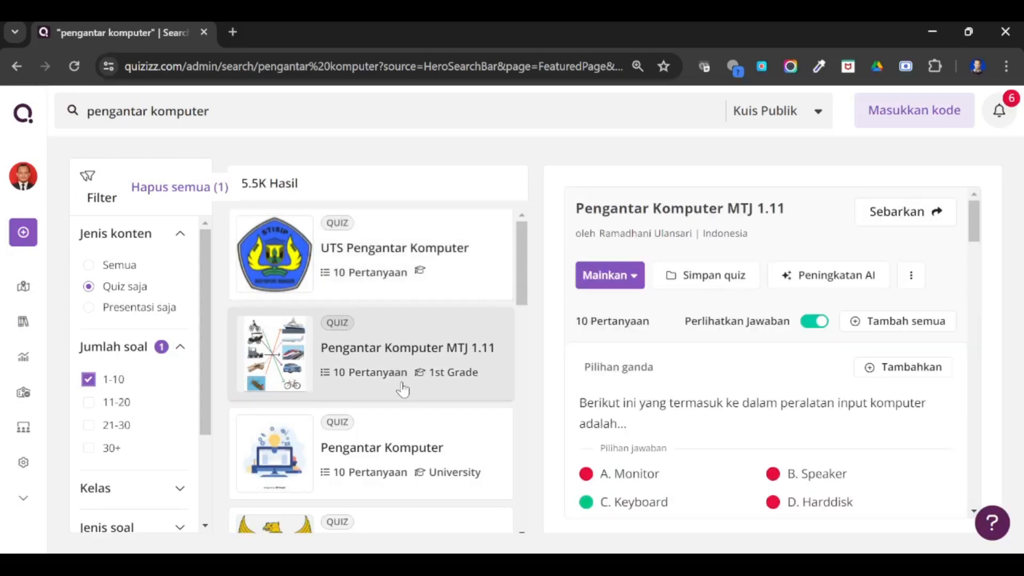
scroll(405, 420, "down", 2)
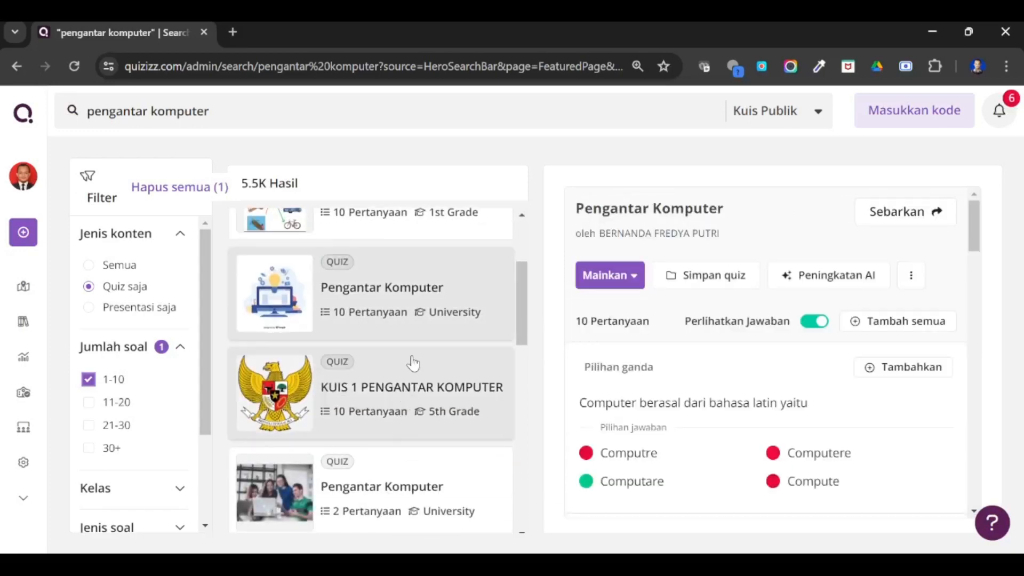
scroll(411, 363, "down", 3)
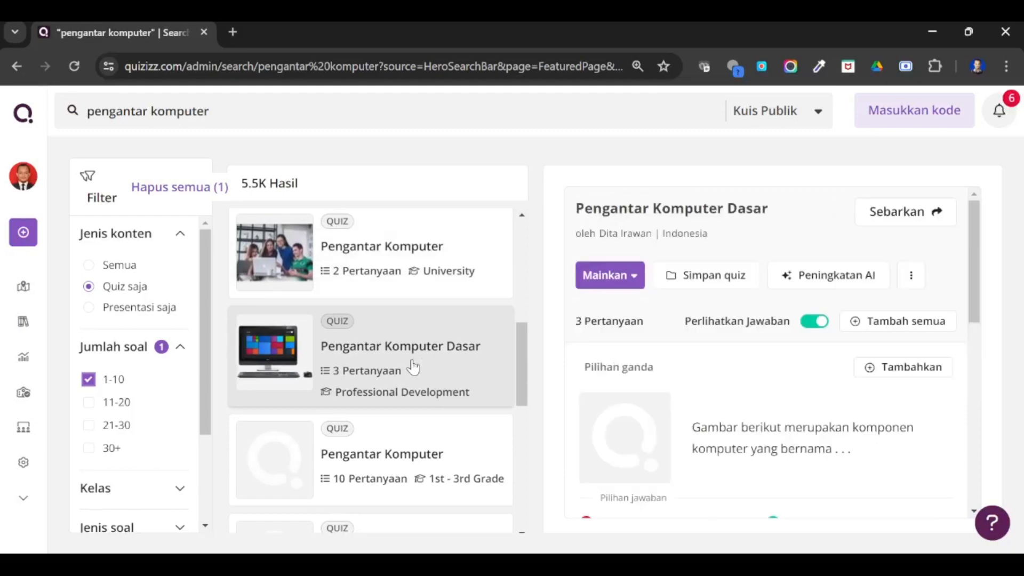
scroll(414, 368, "down", 6)
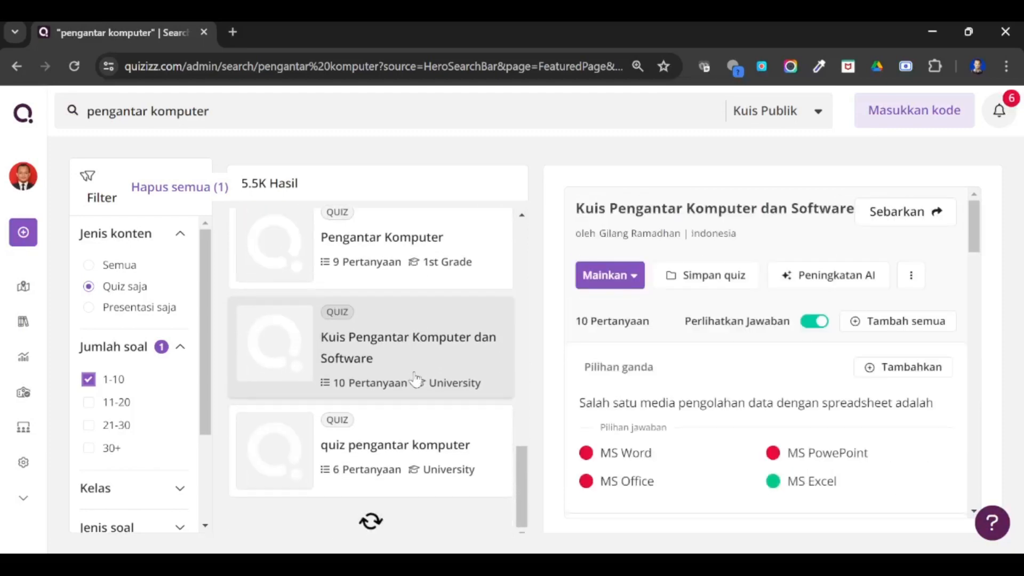
scroll(407, 451, "down", 4)
scroll(407, 450, "down", 6)
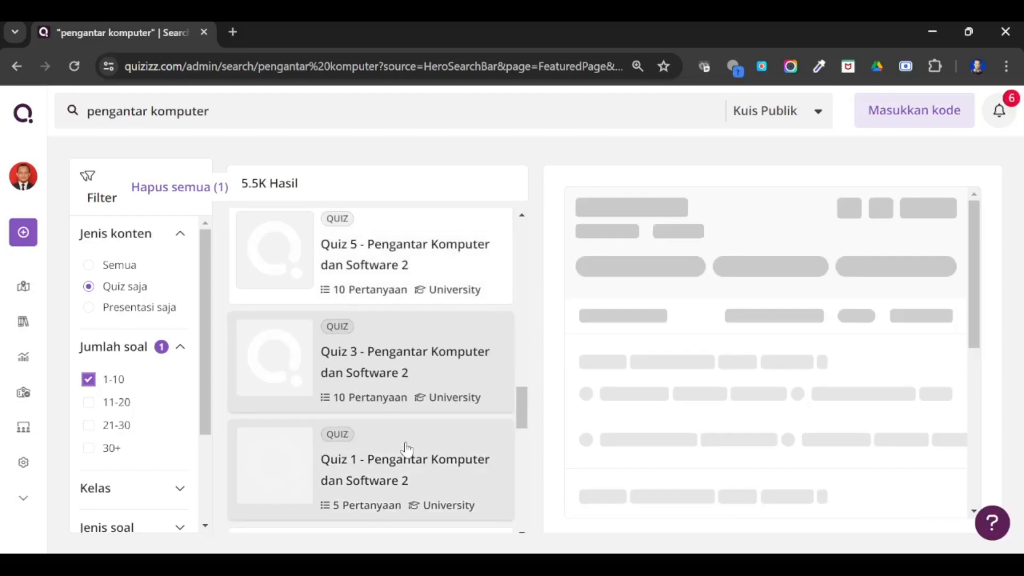
scroll(408, 453, "down", 6)
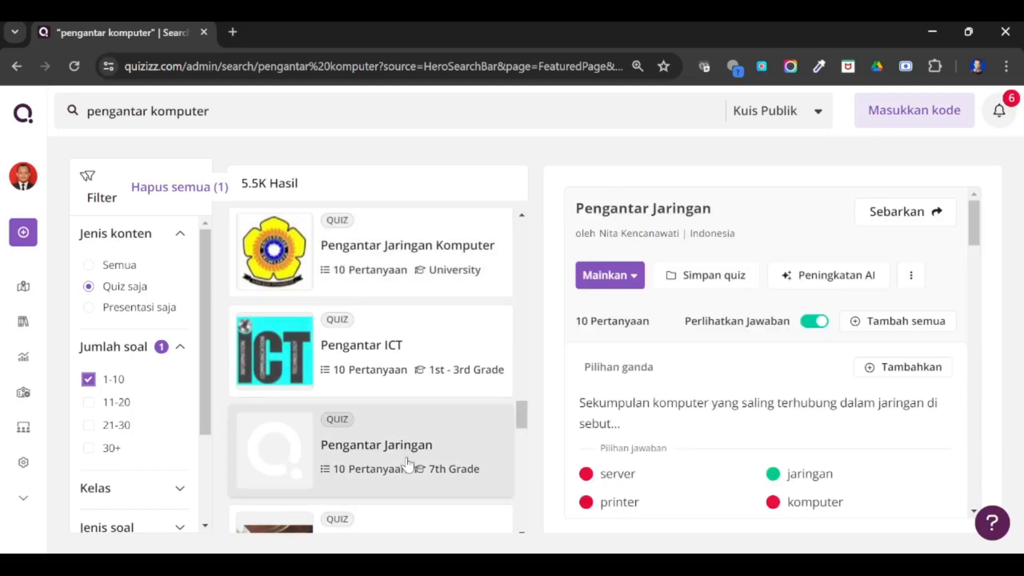
scroll(408, 453, "down", 6)
scroll(407, 456, "down", 4)
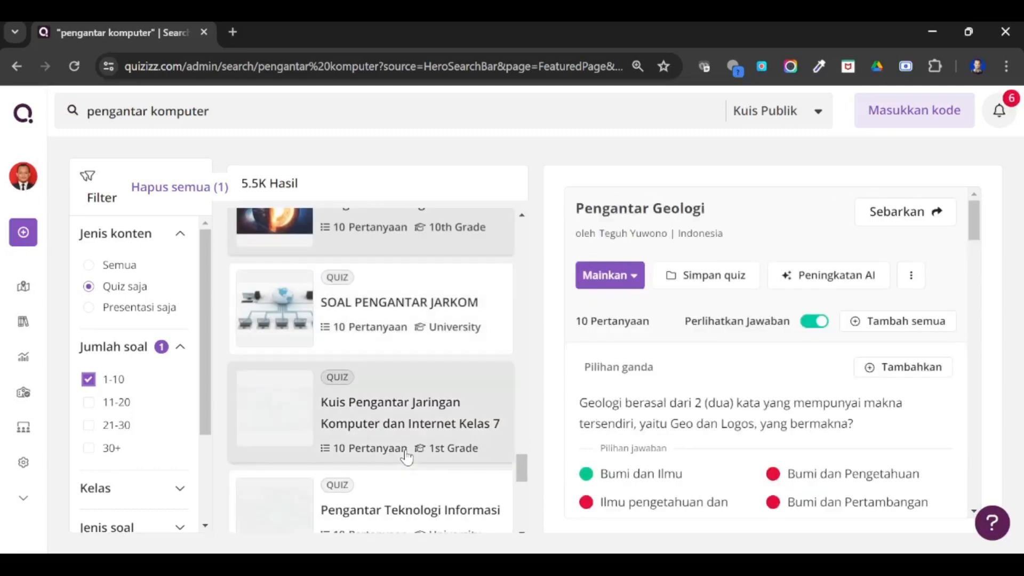
scroll(406, 288, "up", 1)
- Open the Pengantar Geologi quiz, make an editable copy of it, and look over its questions
left_click(388, 286)
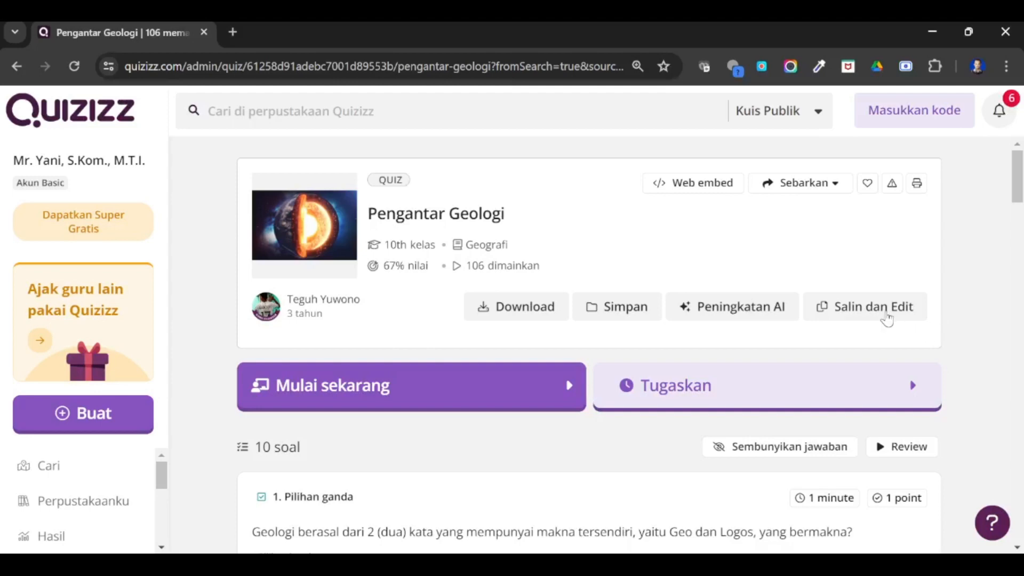
left_click(870, 313)
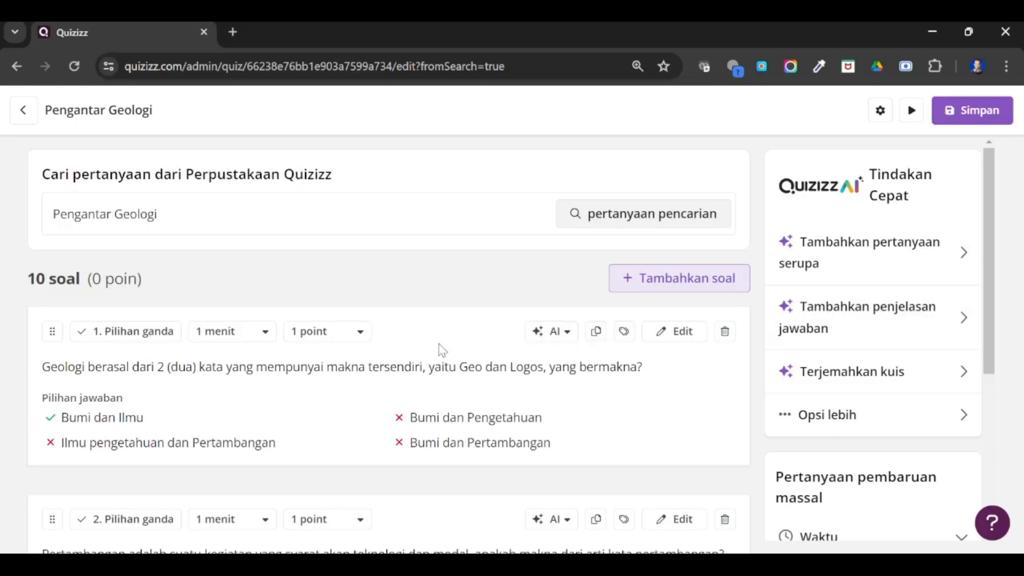
scroll(208, 352, "down", 2)
scroll(214, 355, "up", 2)
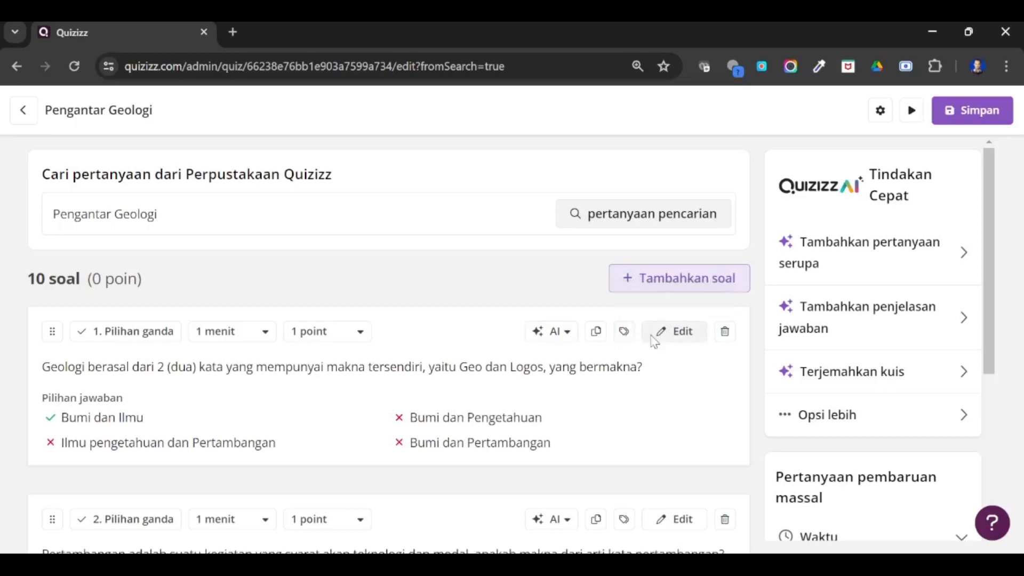
- Try marking Bumi dan Pengetahuan as question 1's correct answer, return the mark to Bumi dan Ilmu, and leave the question without saving
left_click(674, 332)
scroll(641, 384, "down", 2)
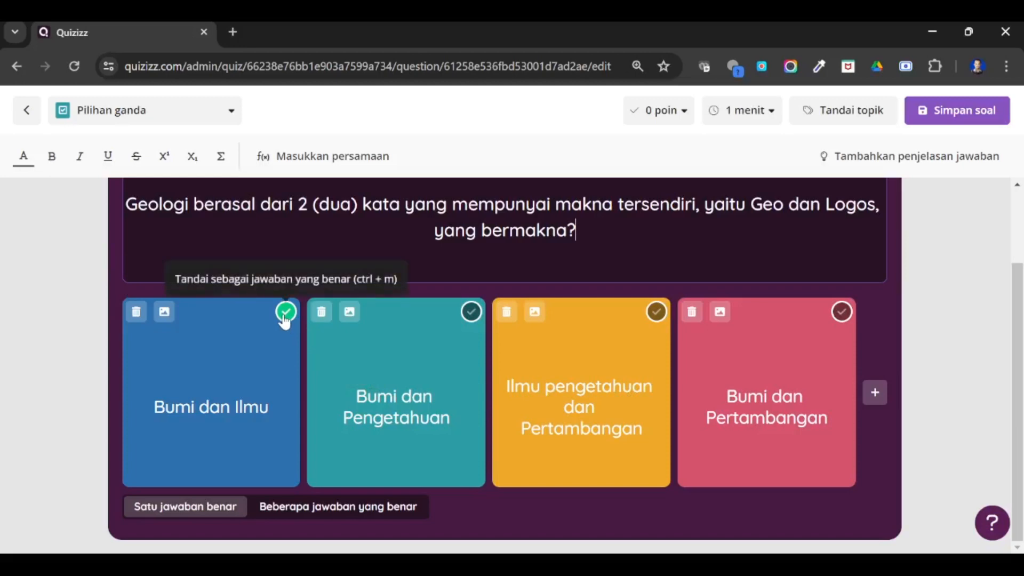
left_click(472, 312)
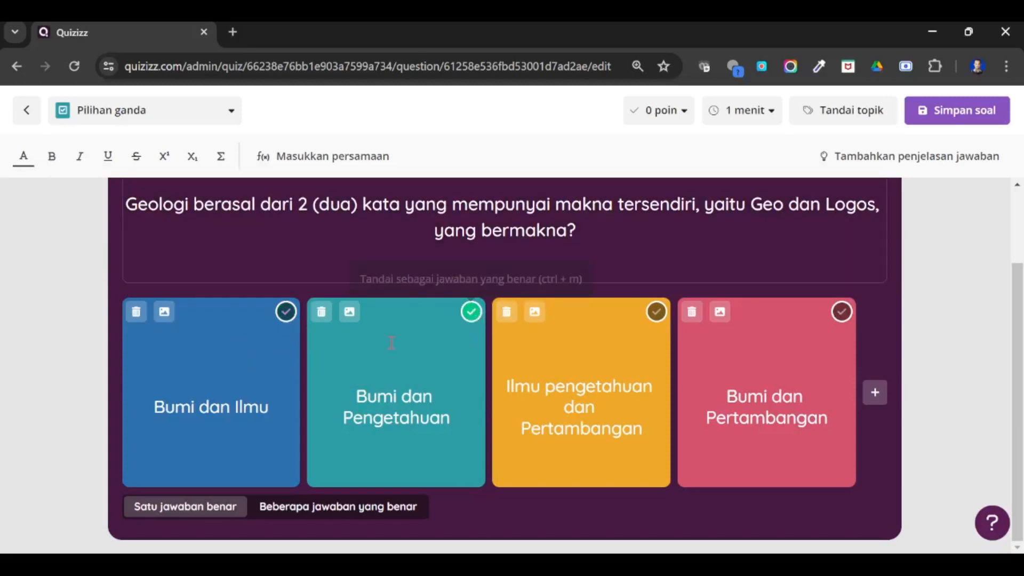
left_click(286, 312)
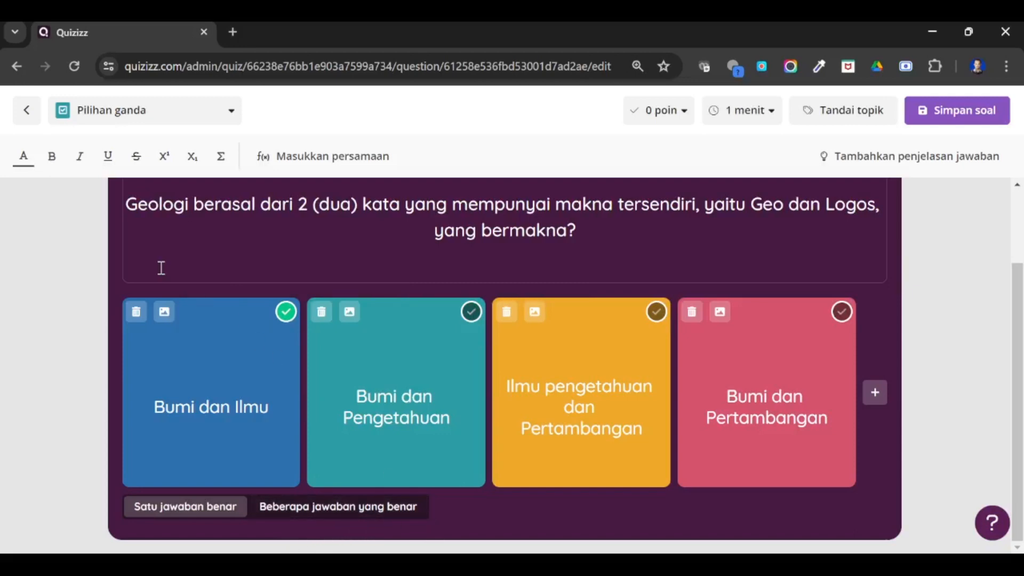
left_click(27, 110)
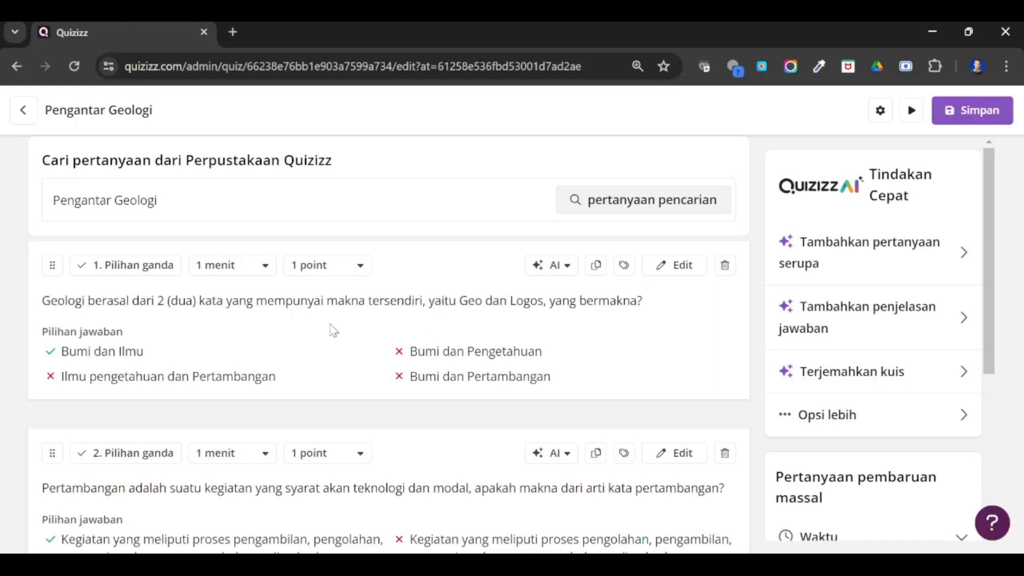
- Set the time limit for all questions at once to 30 detik
scroll(823, 459, "down", 3)
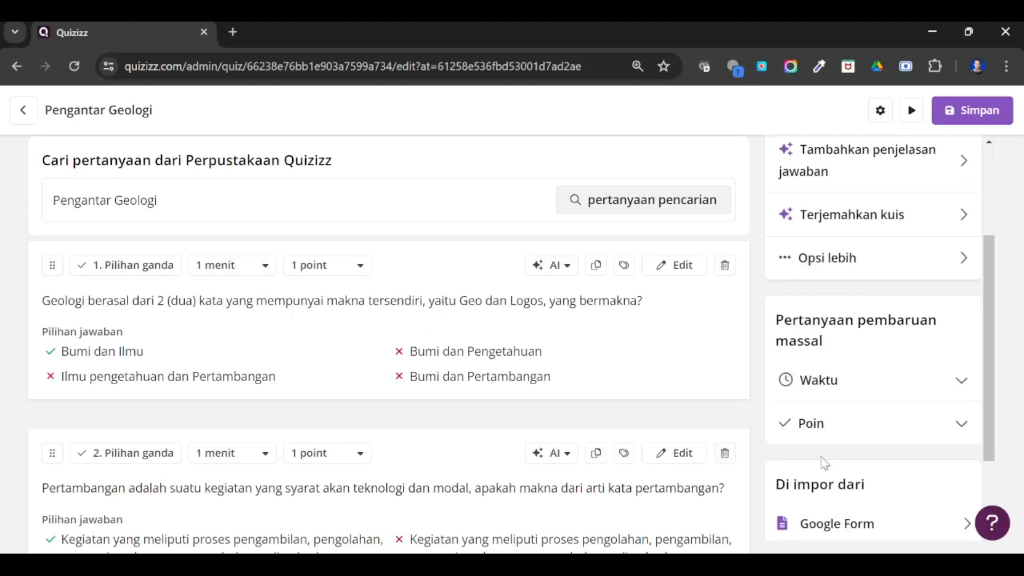
left_click(905, 399)
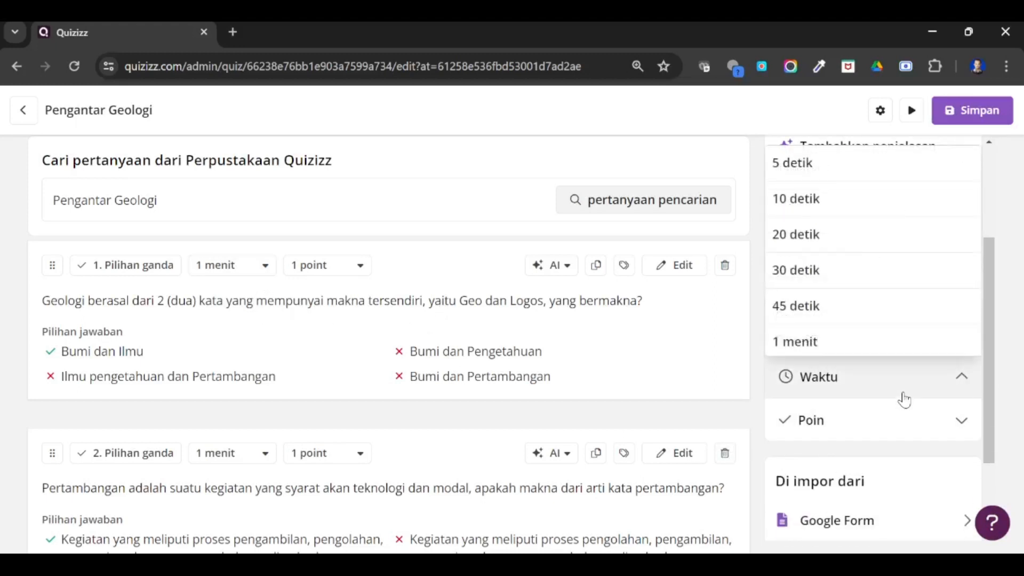
left_click(871, 278)
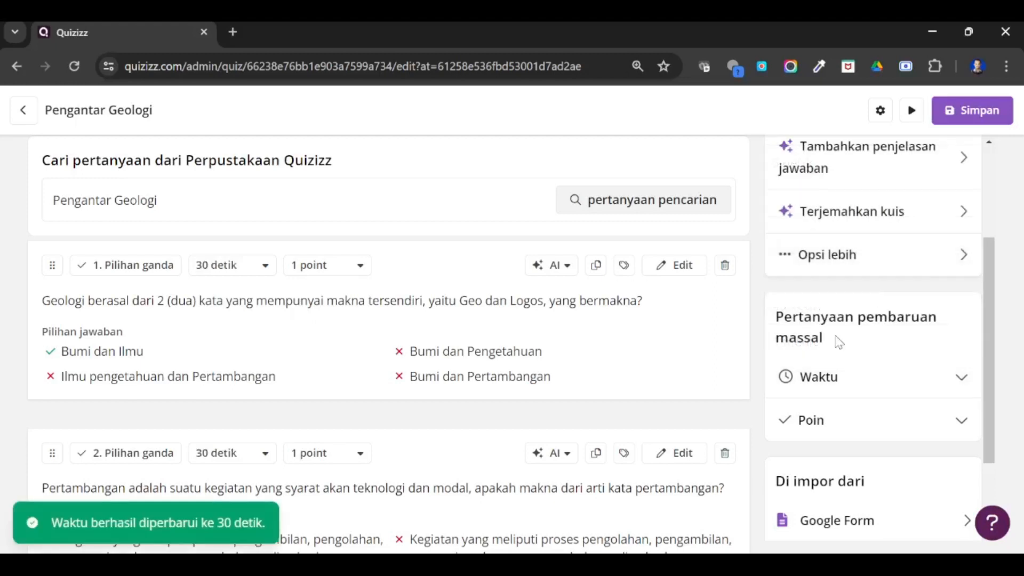
- Set the score for all questions at once to 6 points each
left_click(843, 425)
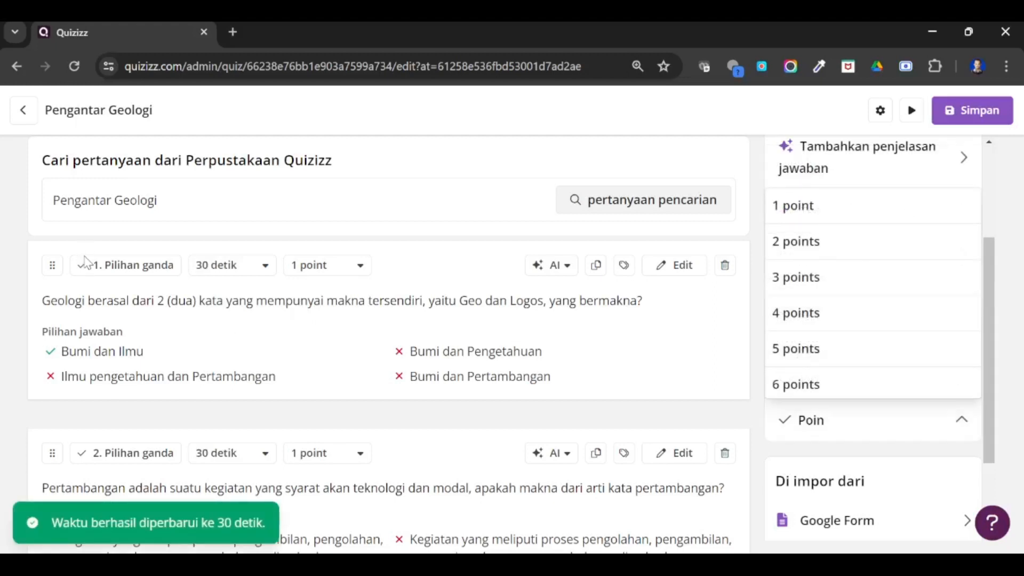
scroll(813, 375, "down", 2)
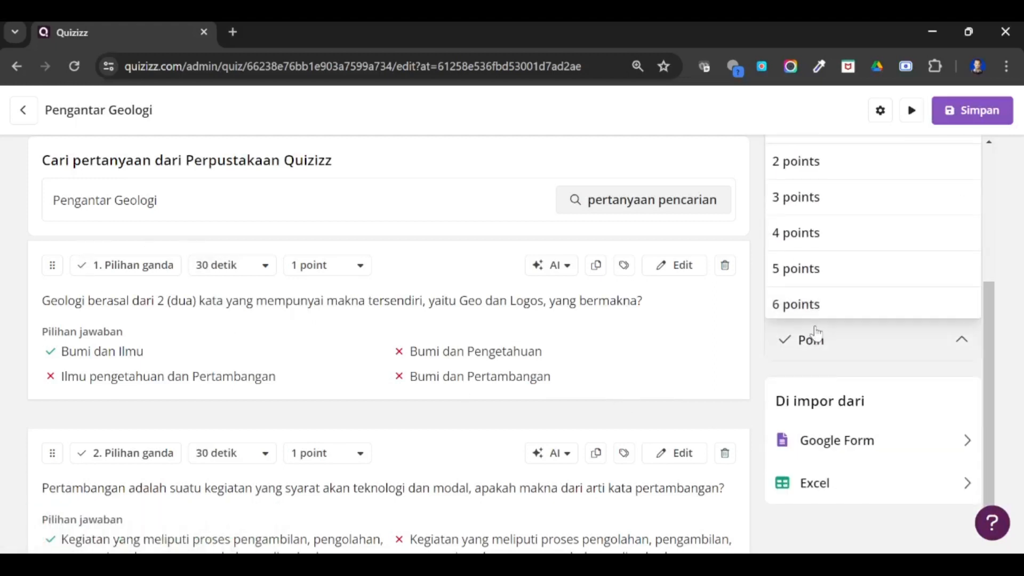
scroll(816, 333, "up", 3)
scroll(816, 333, "down", 3)
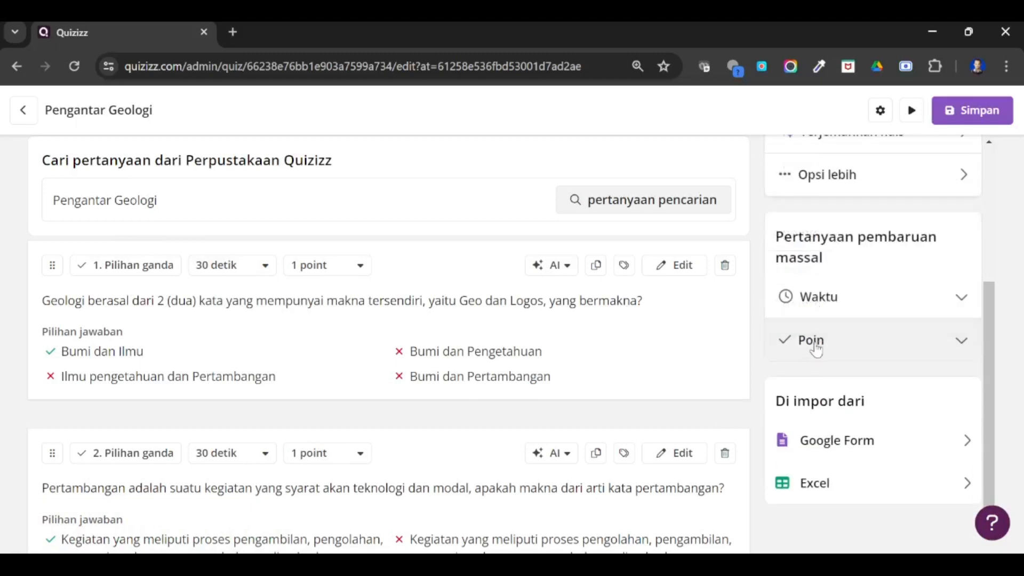
scroll(816, 350, "up", 2)
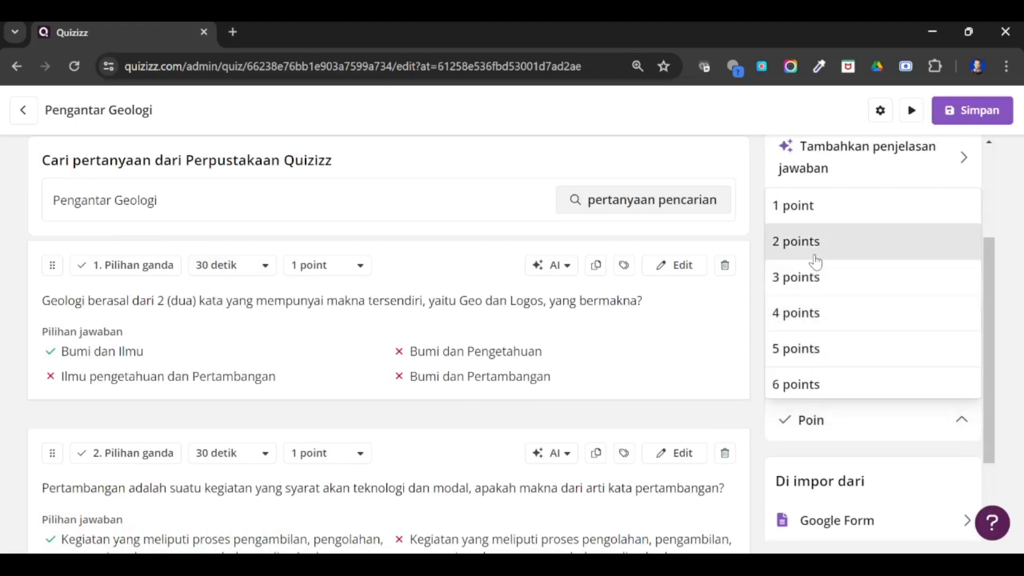
left_click(811, 385)
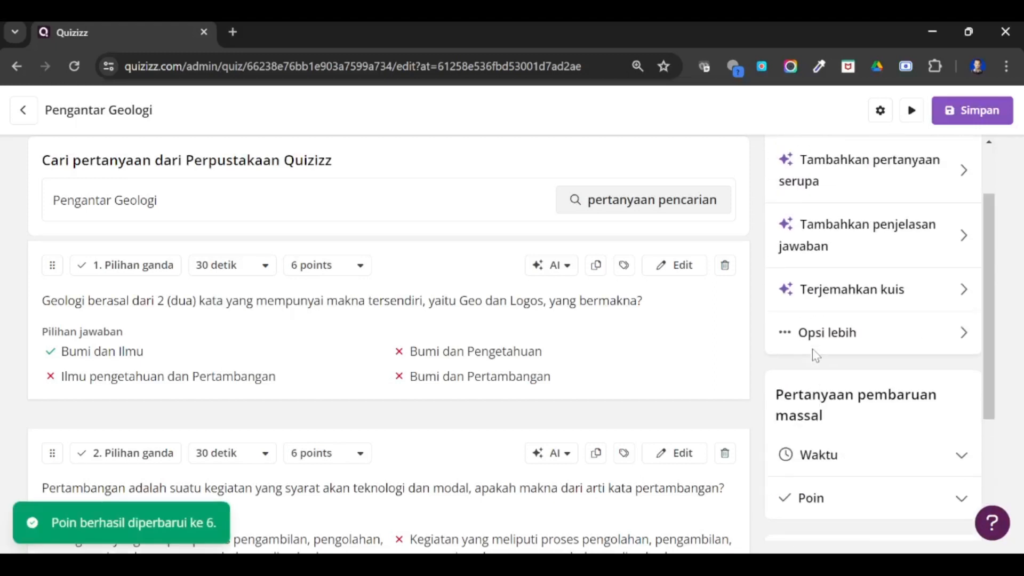
- Change the bulk score for all questions to 5 points each
scroll(723, 400, "down", 2)
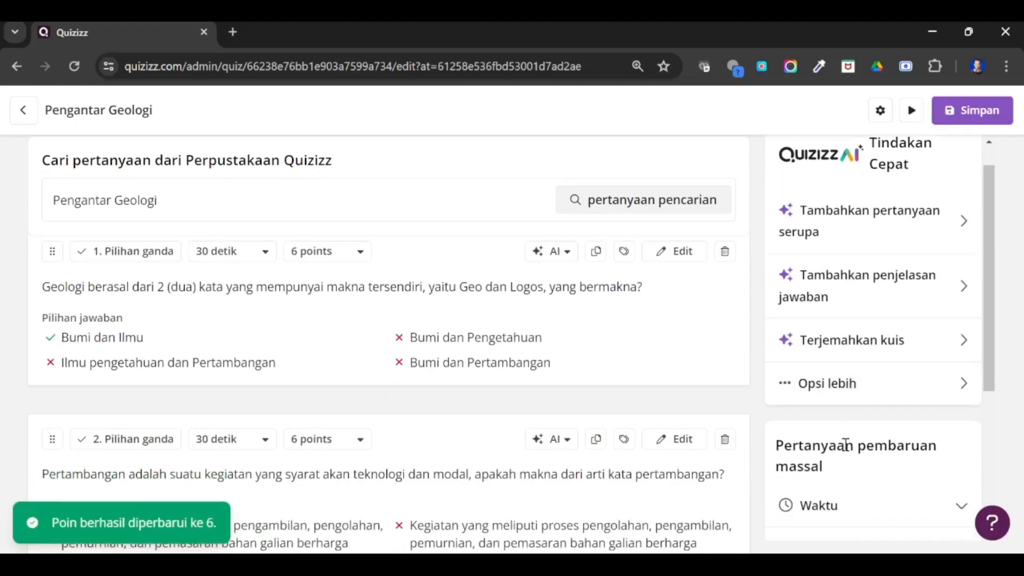
scroll(854, 457, "down", 3)
left_click(848, 424)
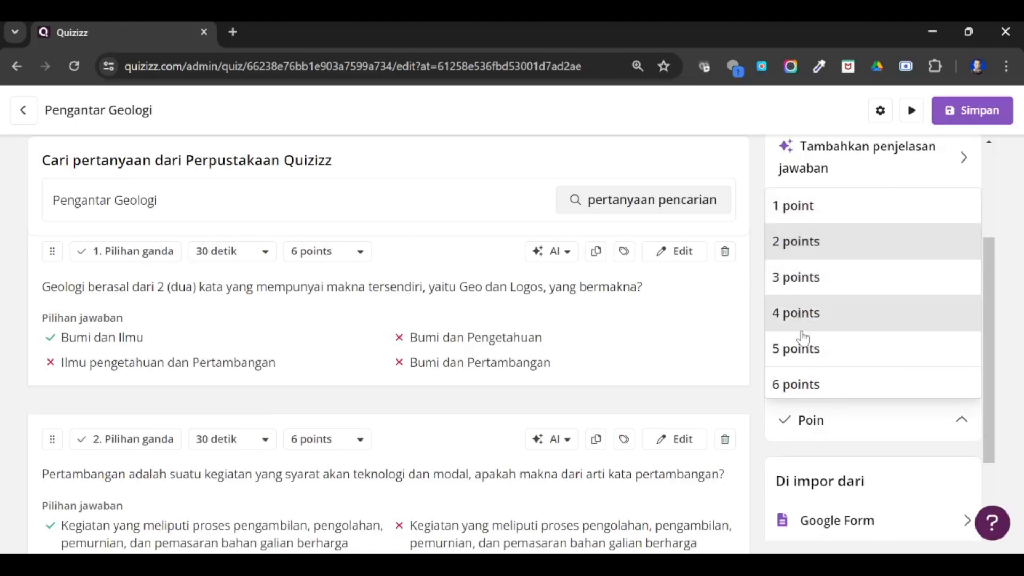
left_click(798, 355)
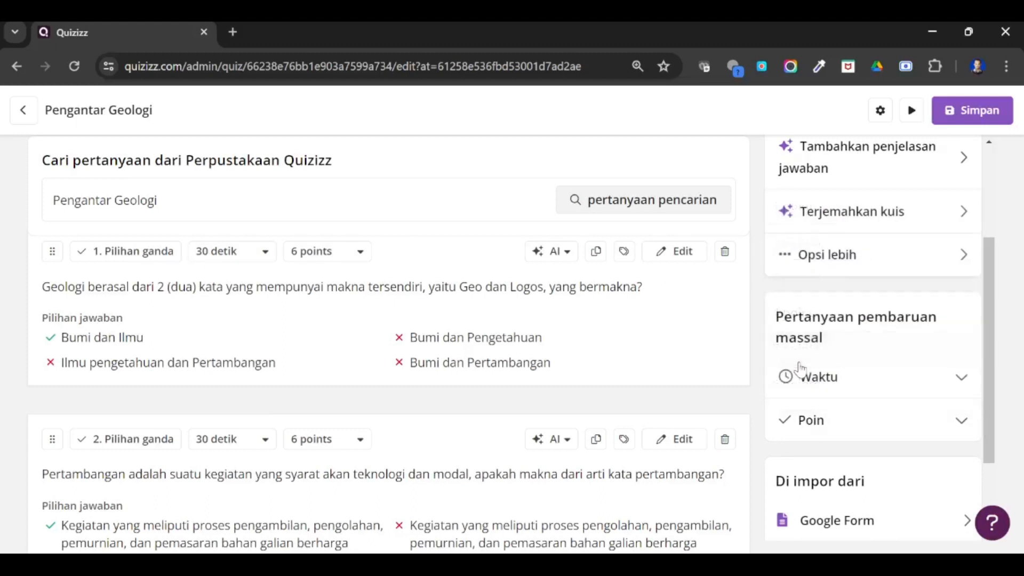
left_click(421, 195)
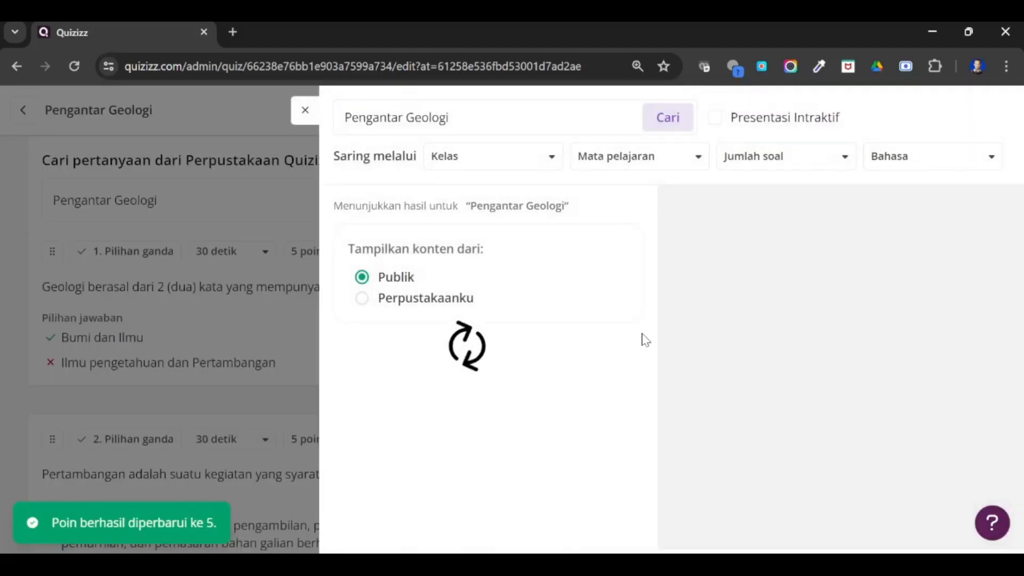
left_click(305, 110)
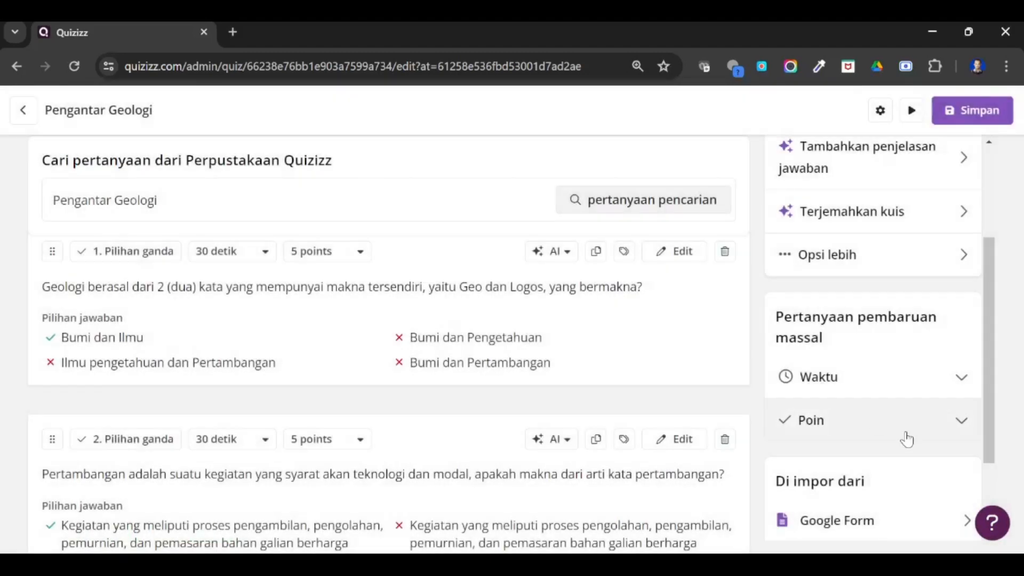
left_click(906, 436)
left_click(846, 357)
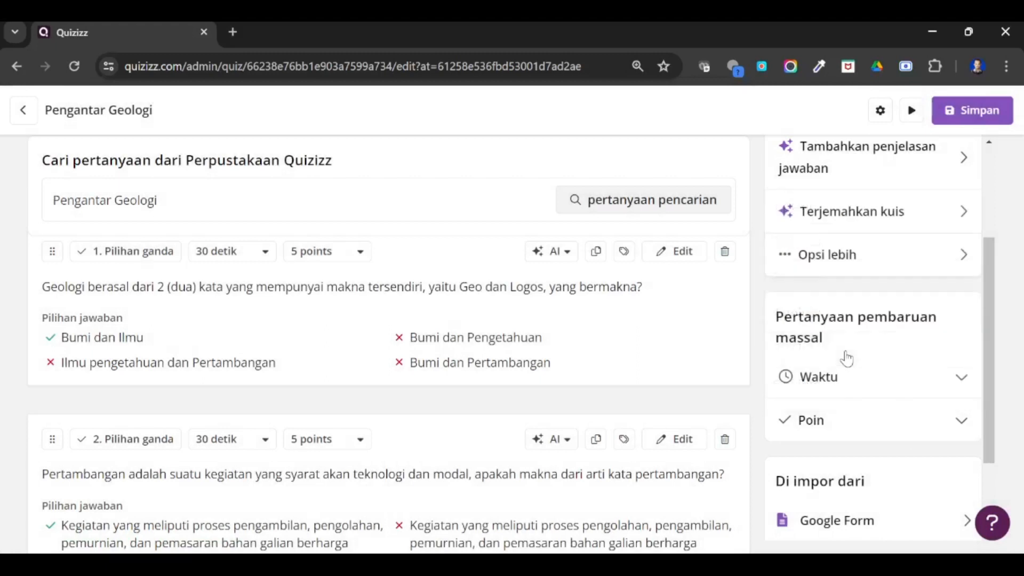
- Review the quiz settings, keep the visibility at Terlihat oleh publik, and save both the settings and the quiz
scroll(882, 406, "up", 2)
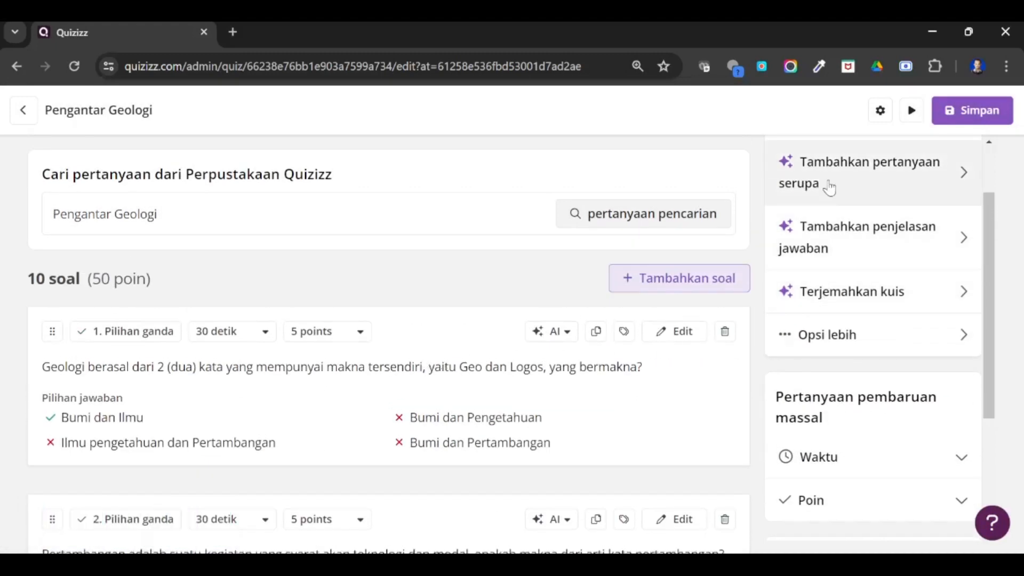
left_click(880, 109)
scroll(416, 449, "down", 3)
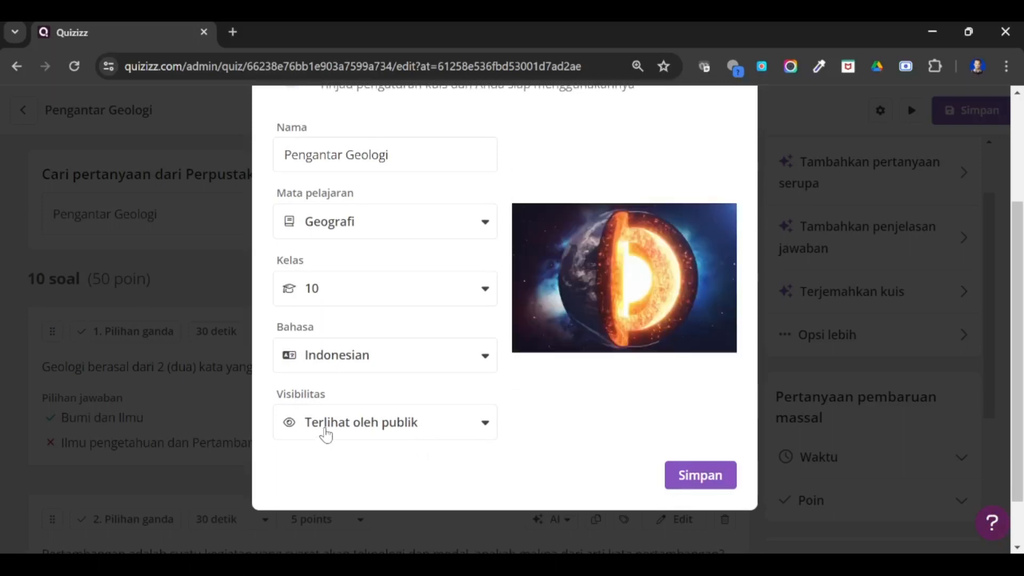
left_click(355, 423)
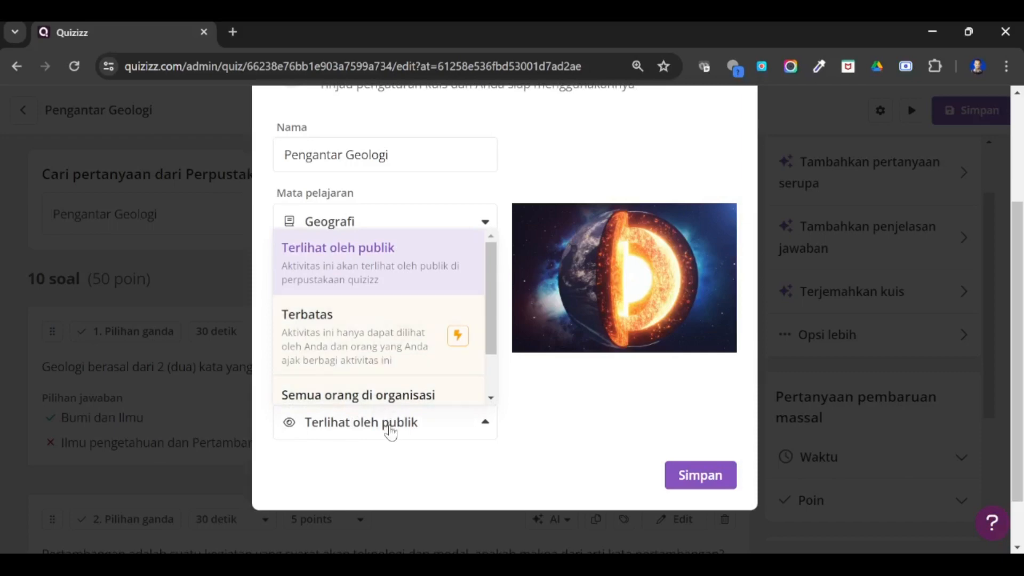
left_click(389, 427)
scroll(415, 400, "up", 2)
scroll(636, 423, "down", 3)
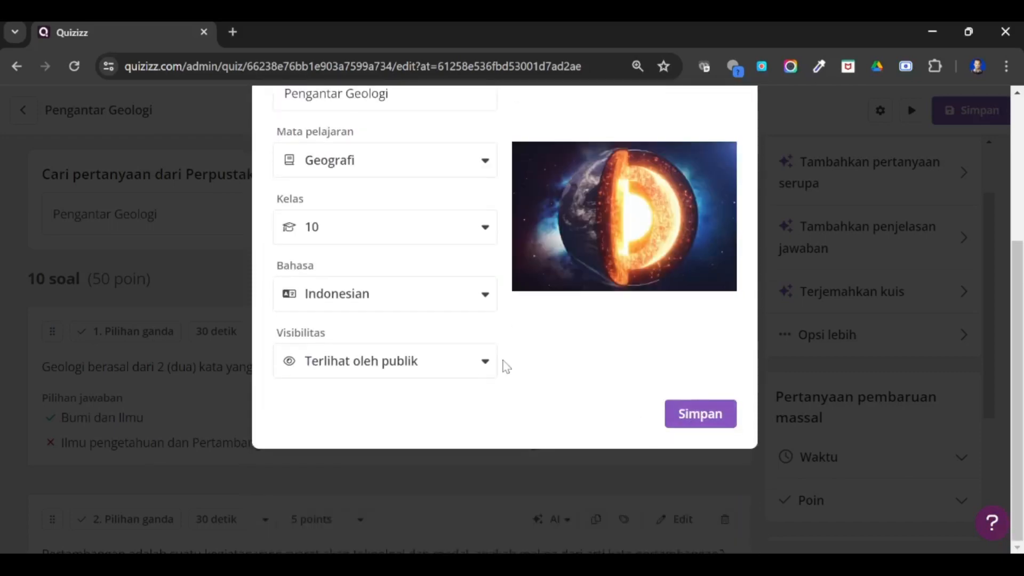
scroll(327, 427, "up", 2)
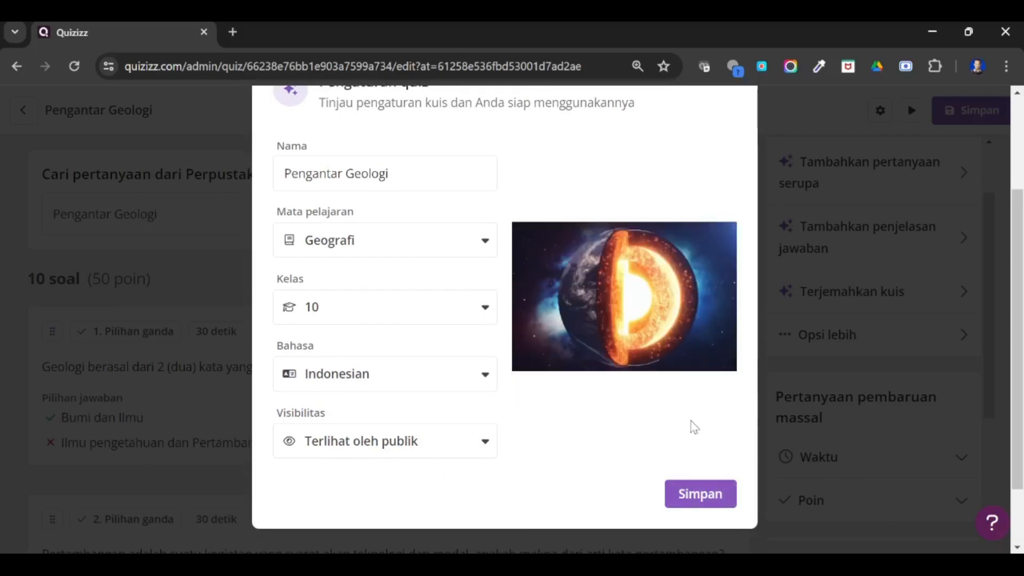
left_click(692, 494)
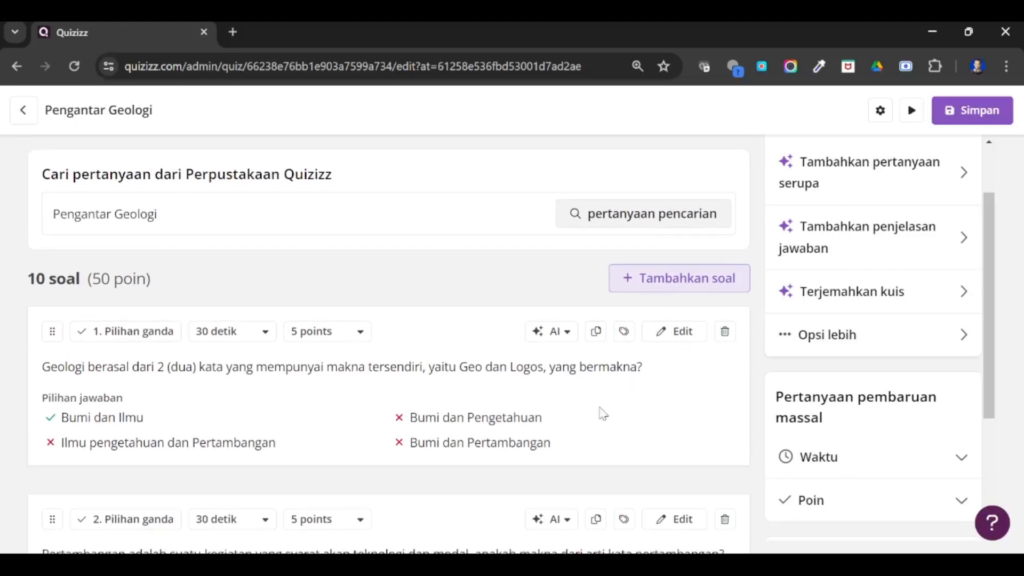
left_click(980, 111)
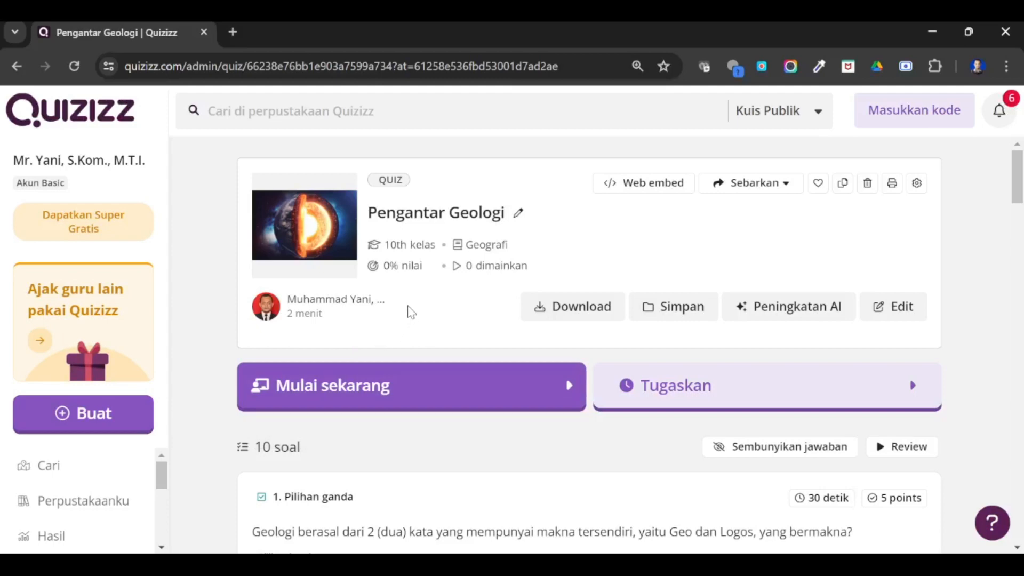
- Find Pengantar Geologi in the personal library, view its play options, and open the quiz's page
left_click_drag(375, 302, 286, 302)
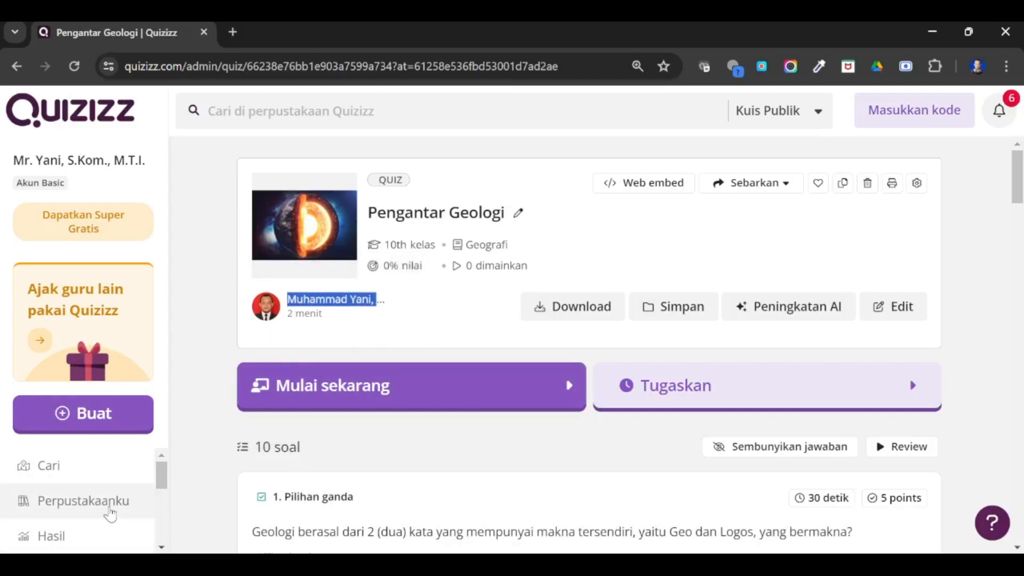
left_click(109, 513)
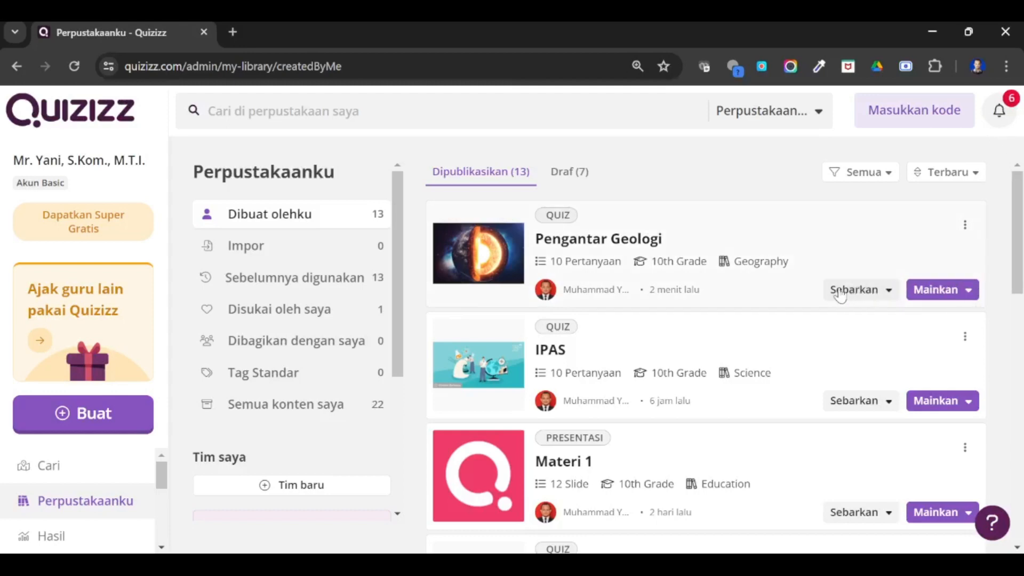
left_click(945, 292)
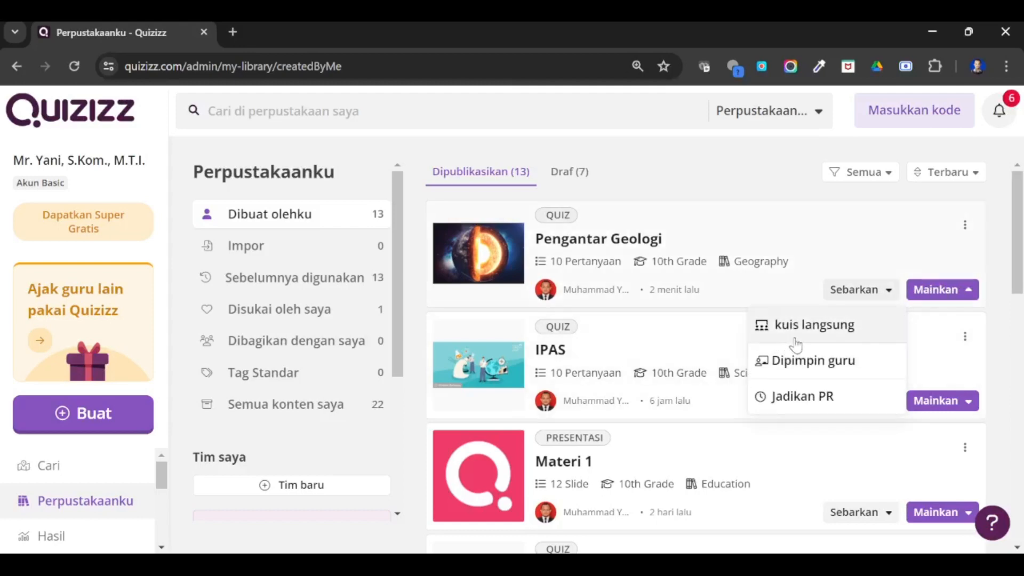
left_click(842, 242)
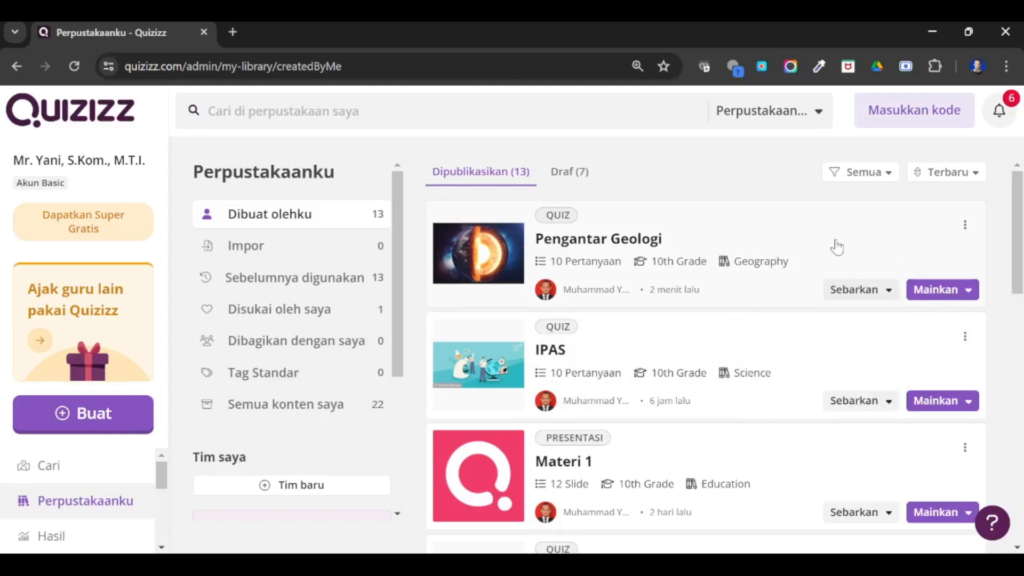
left_click(709, 233)
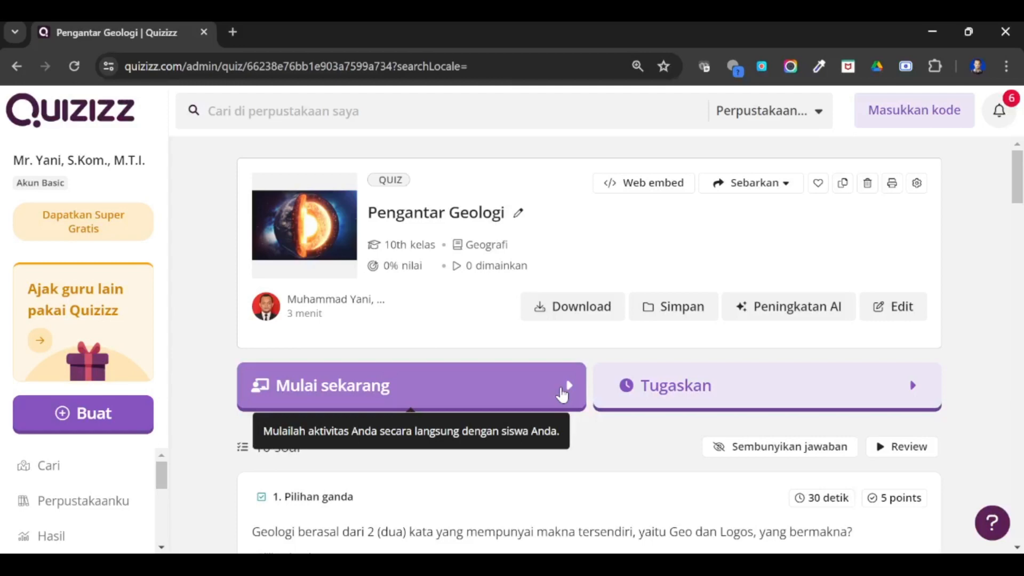
- Prepare the quiz as an assignment with a scheduled start on Sabtu April 20 at 06:00 PM and 2 participant attempts
left_click(790, 388)
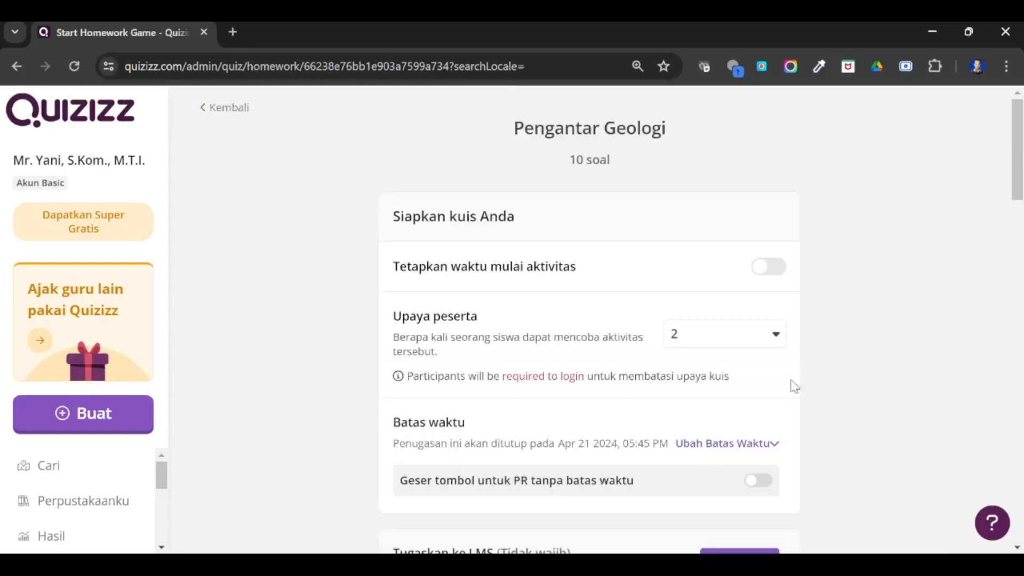
left_click(771, 268)
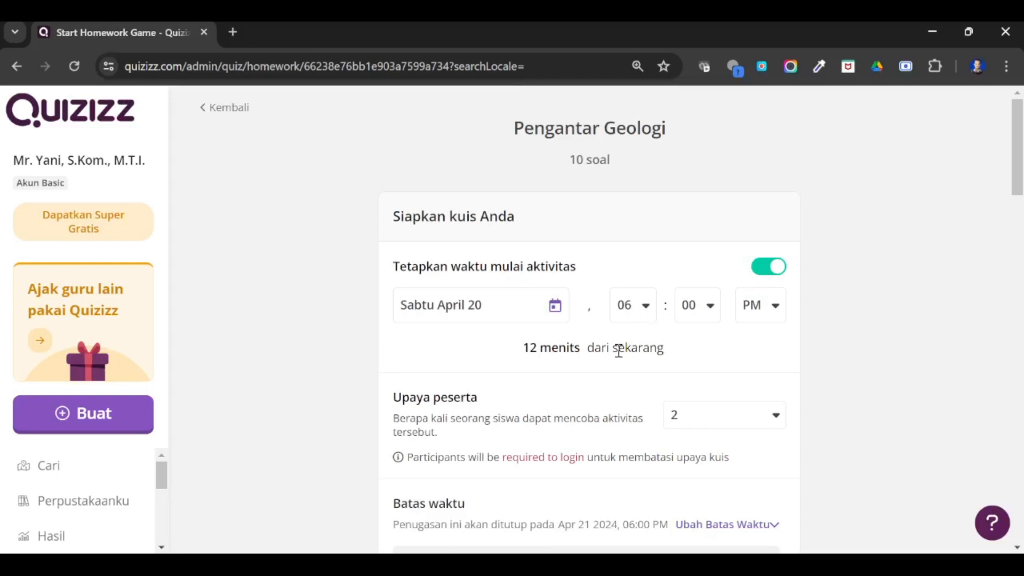
left_click(633, 315)
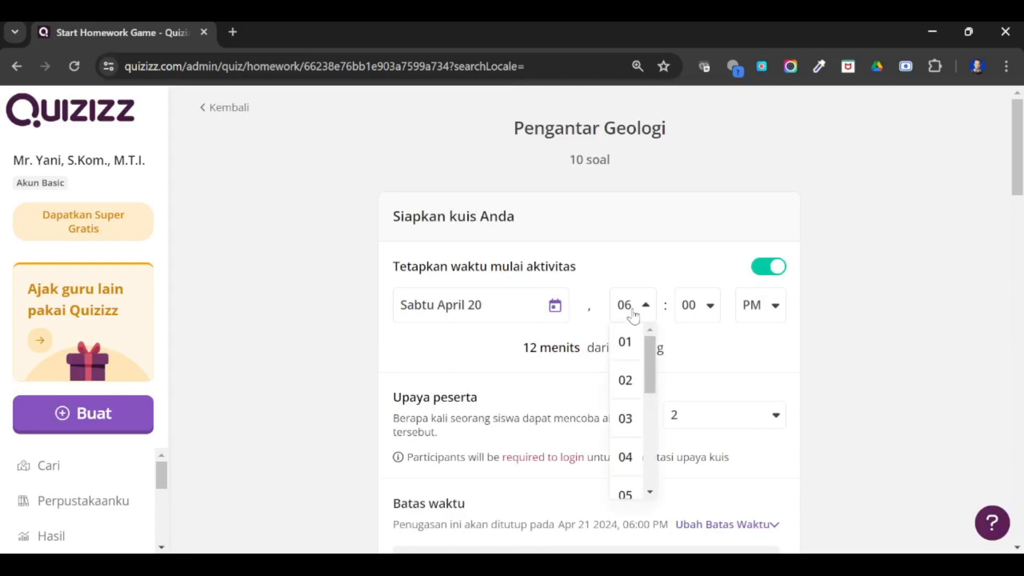
left_click(554, 350)
scroll(573, 351, "down", 2)
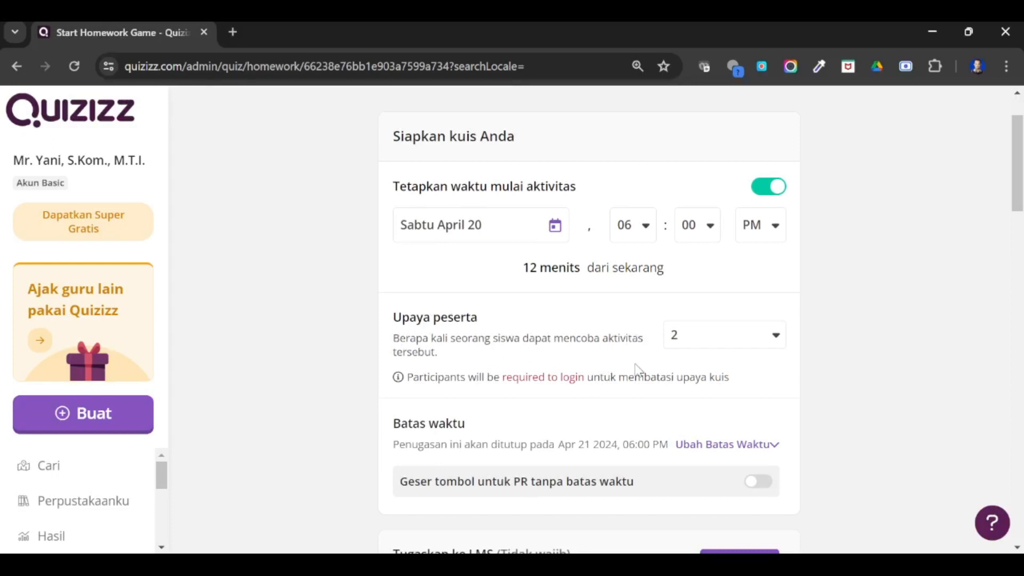
left_click(713, 353)
left_click(745, 352)
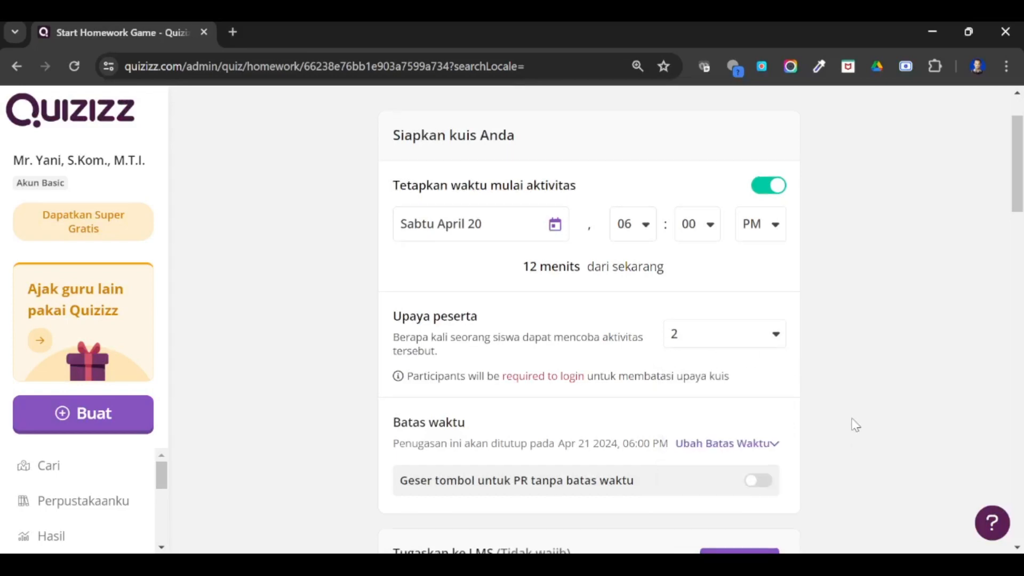
- Examine the assignment's deadline settings and the dates available in its calendar, keeping Minggu April 21 at 06:00 PM
scroll(855, 425, "down", 3)
left_click(762, 288)
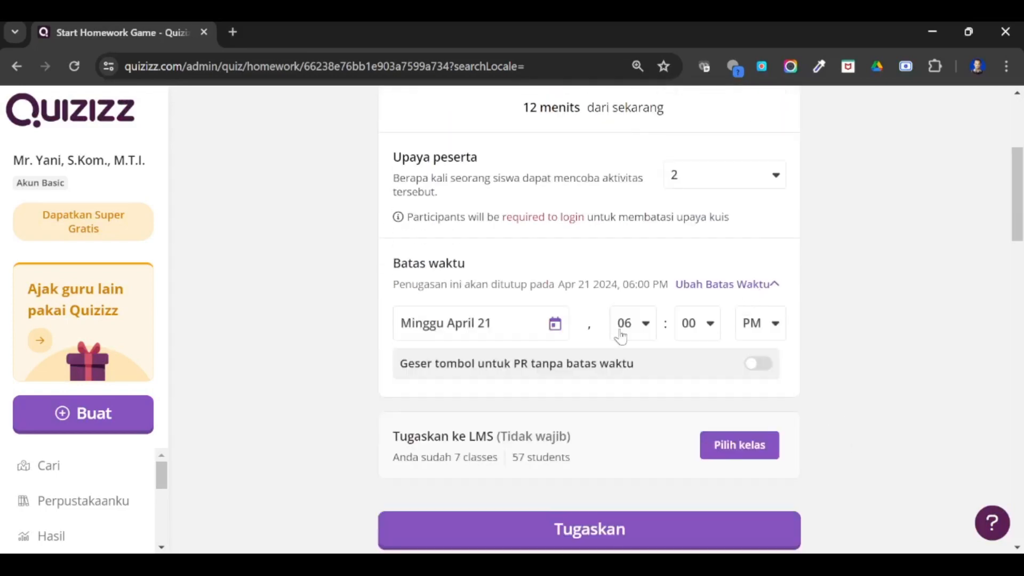
scroll(430, 281, "up", 5)
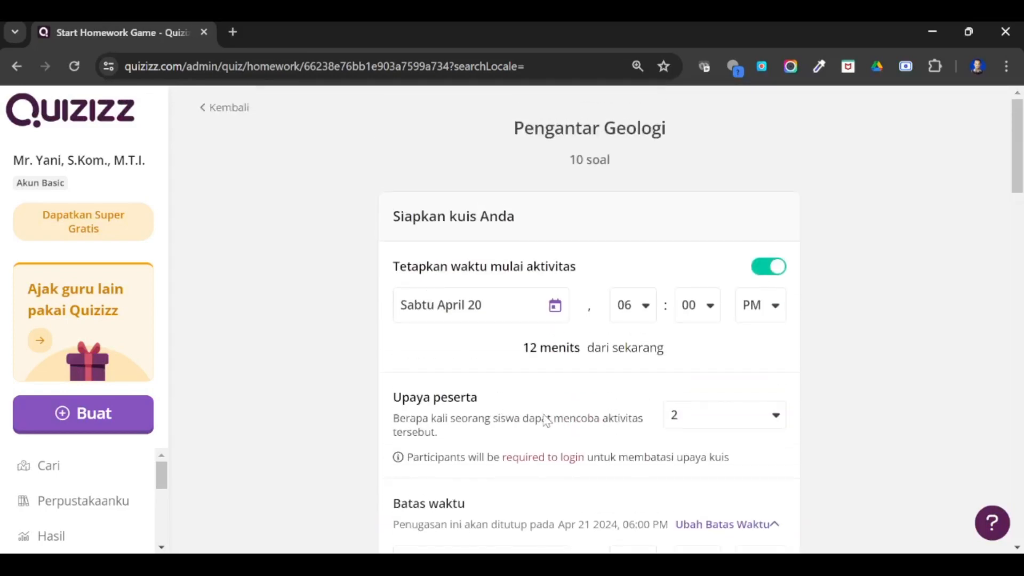
scroll(511, 445, "down", 3)
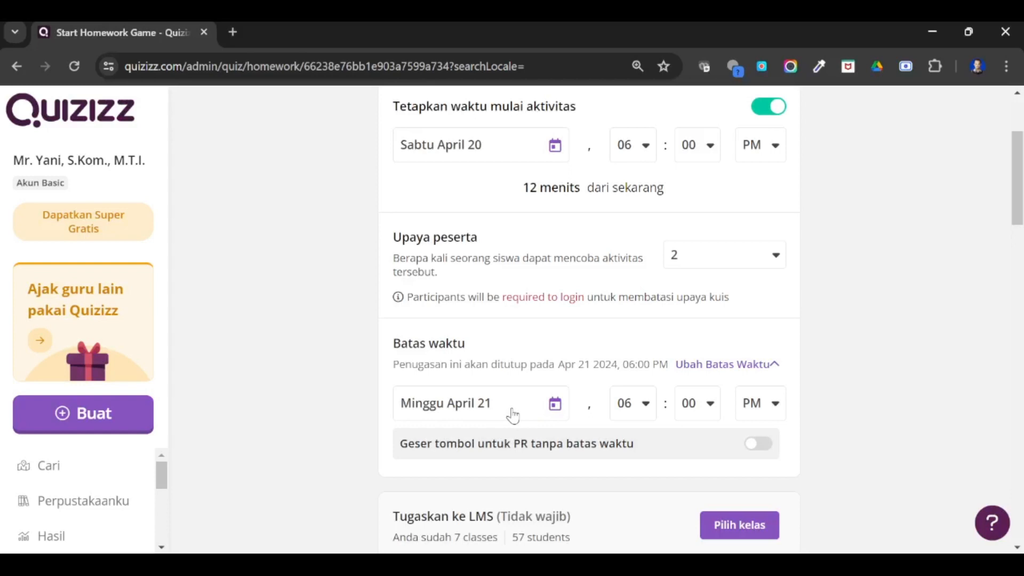
left_click(525, 420)
scroll(540, 458, "down", 3)
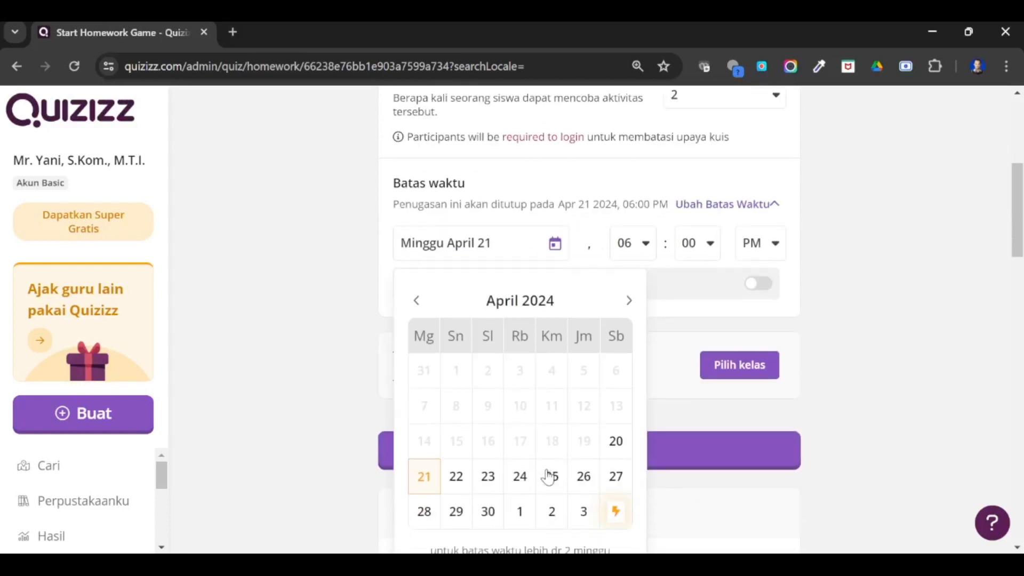
scroll(566, 505, "down", 1)
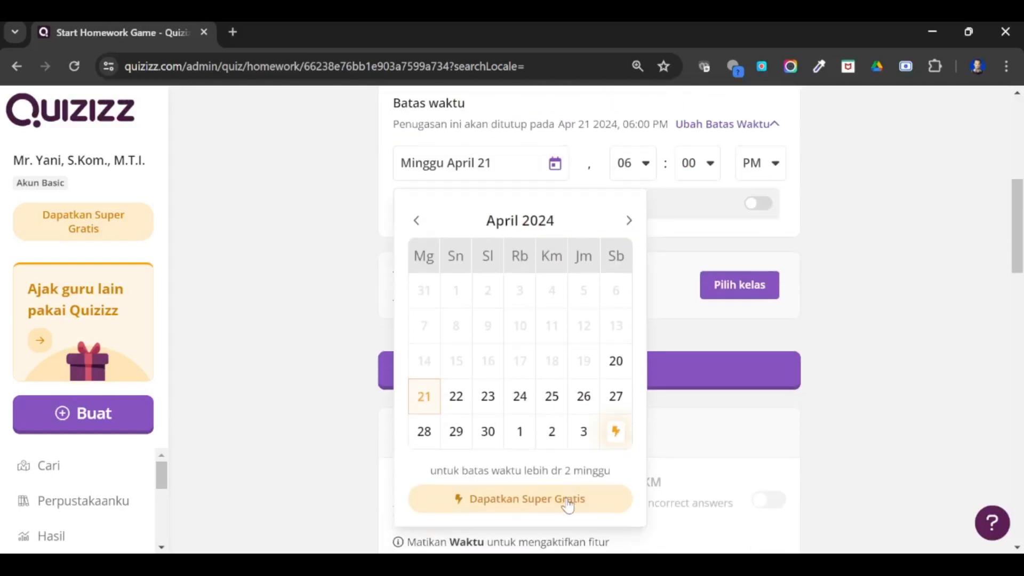
scroll(578, 485, "up", 2)
left_click(863, 366)
- Check the start time, attempts and deadline once more, and assign the quiz without choosing an LMS class
scroll(811, 381, "down", 2)
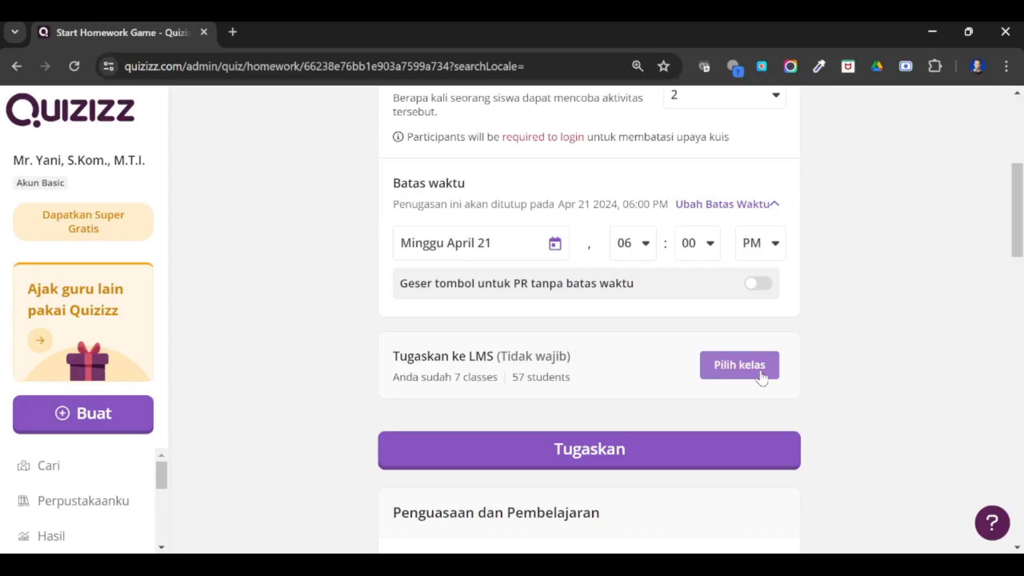
scroll(800, 368, "up", 4)
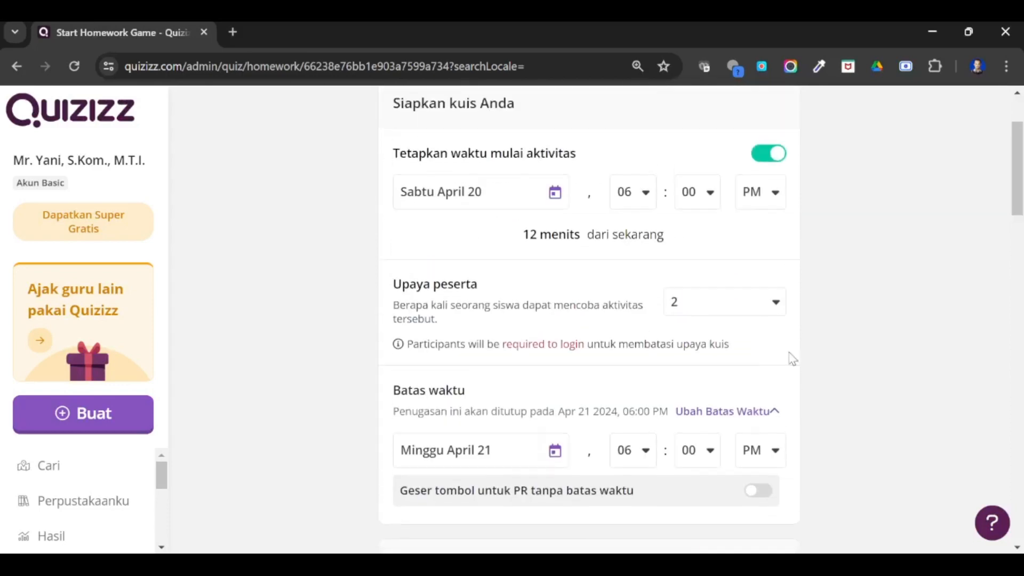
scroll(682, 334, "down", 7)
left_click(614, 293)
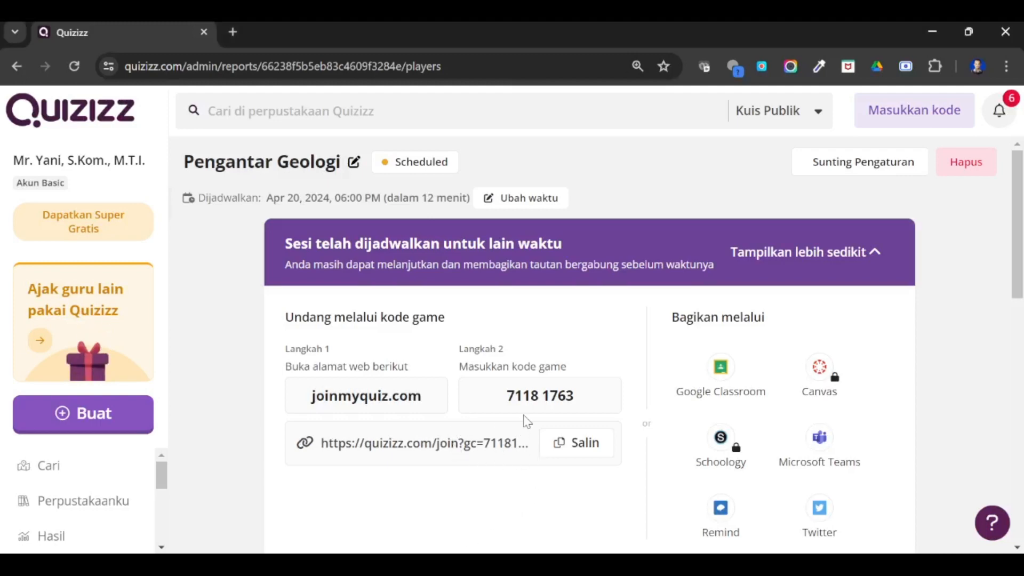
- Copy the game code of the scheduled Pengantar Geologi session
double_click(543, 397)
left_click(505, 400)
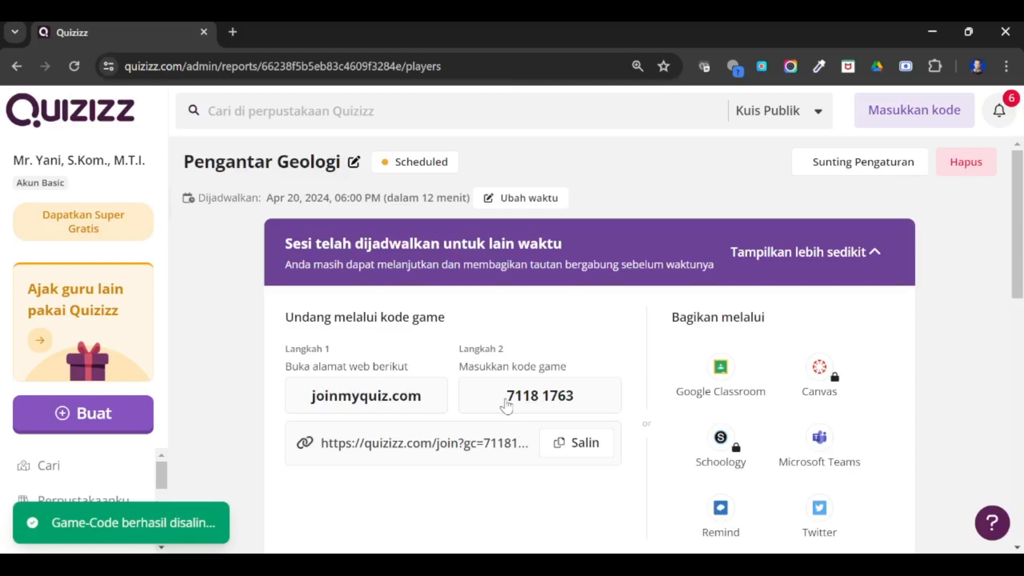
left_click_drag(505, 401, 582, 411)
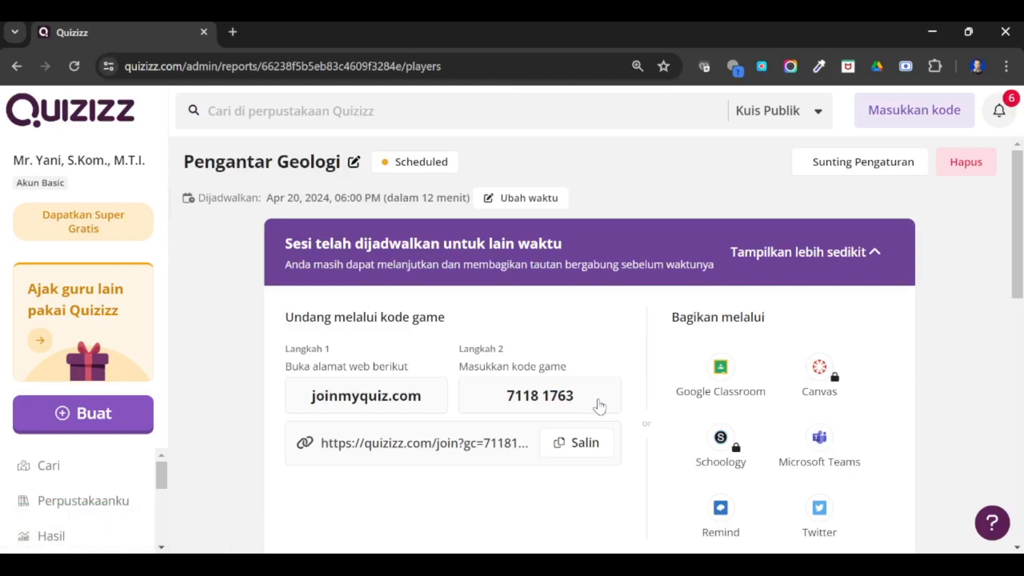
left_click_drag(598, 403, 499, 409)
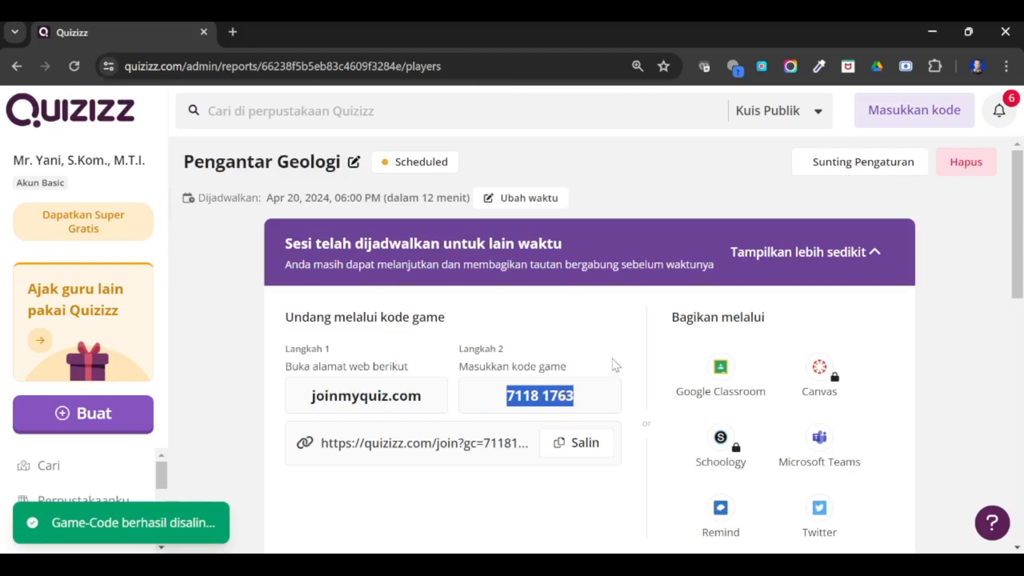
- Select the joinmyquiz.com address and copy the session's direct join link
left_click_drag(436, 405, 302, 417)
left_click(330, 507)
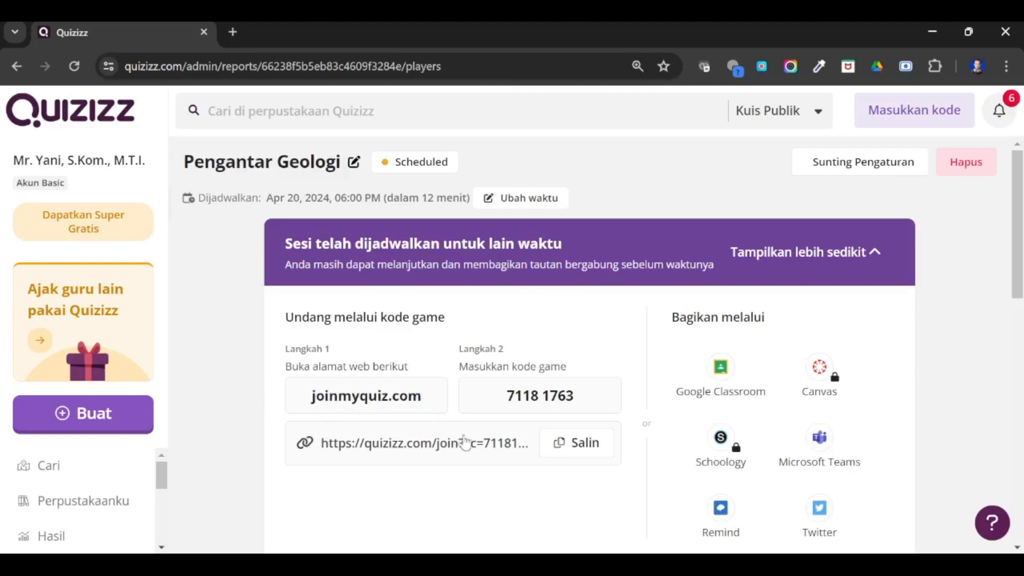
left_click(586, 451)
left_click(575, 458)
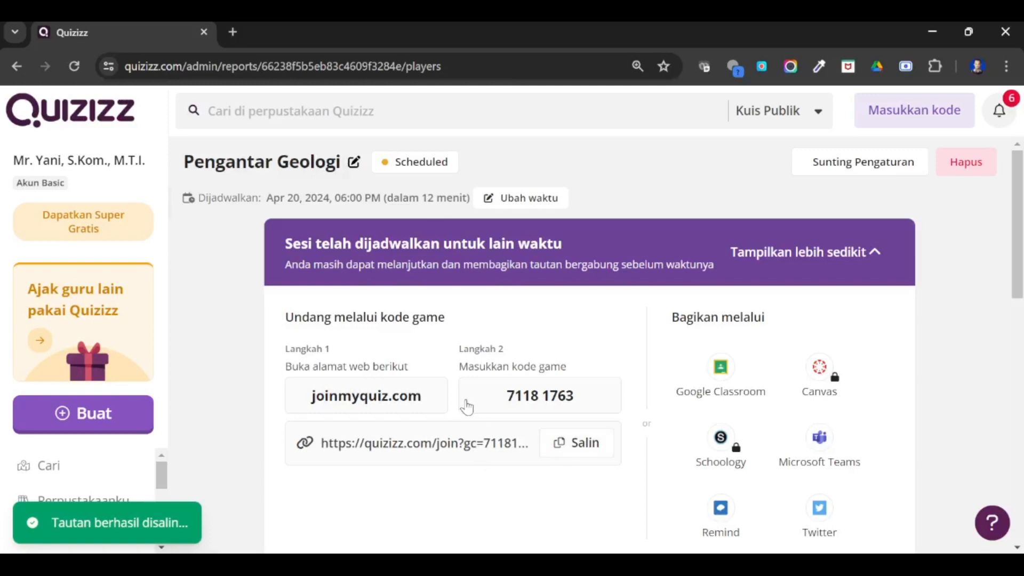